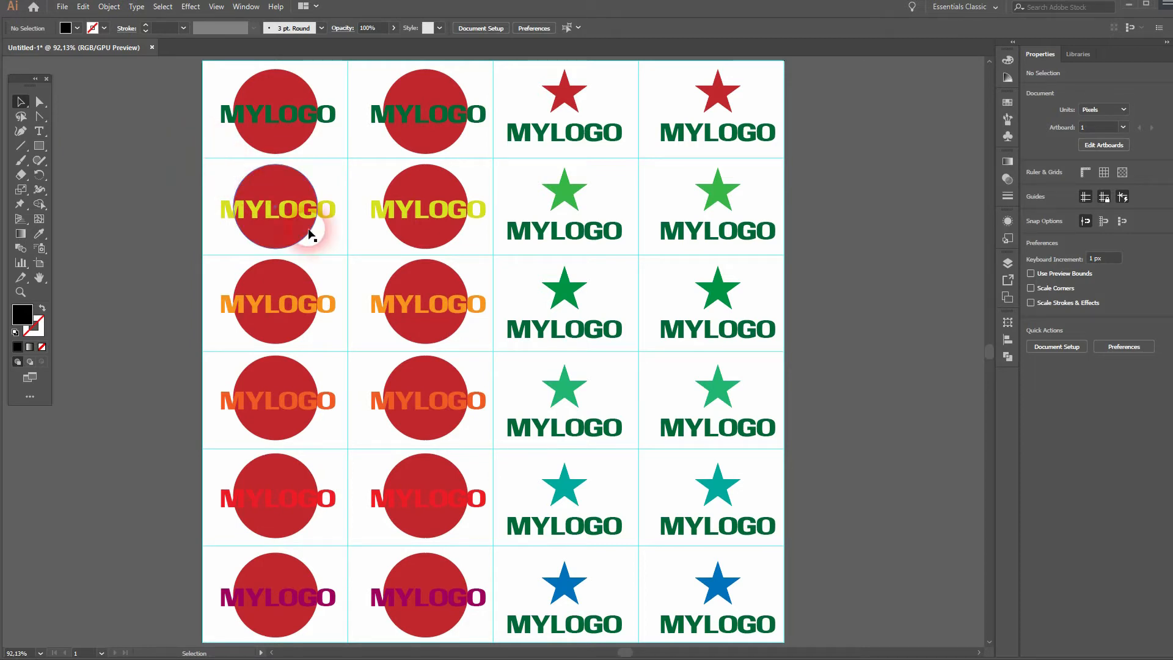
pyautogui.moveTo(330, 236); pyautogui.dragTo(228, 182)
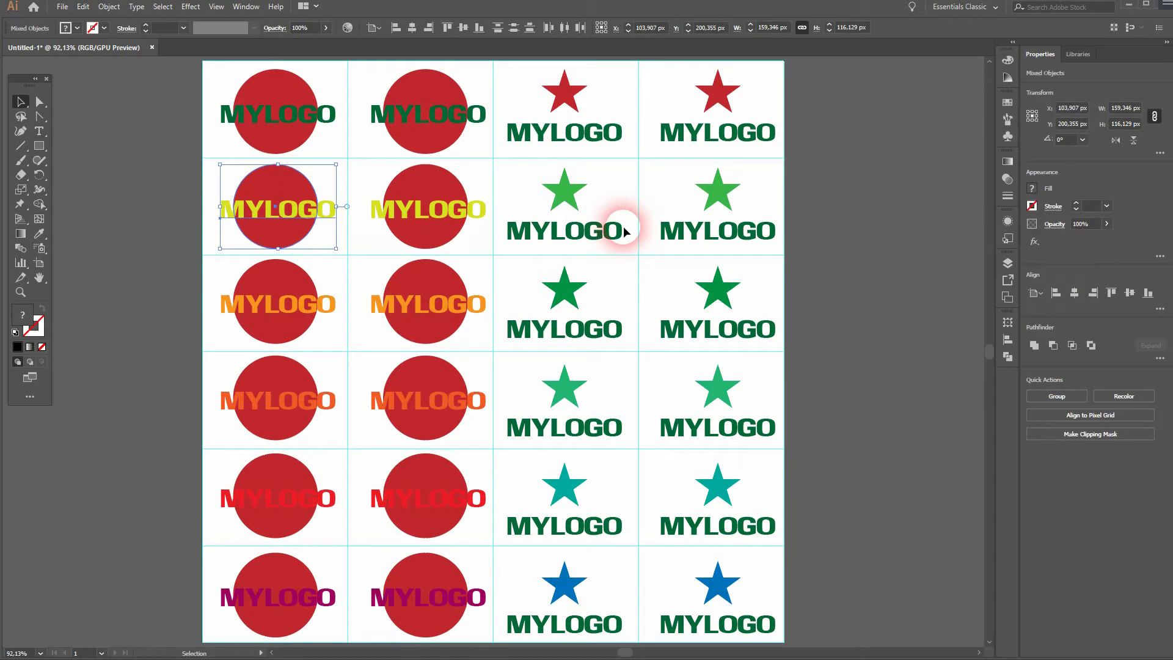
pyautogui.click(141, 111)
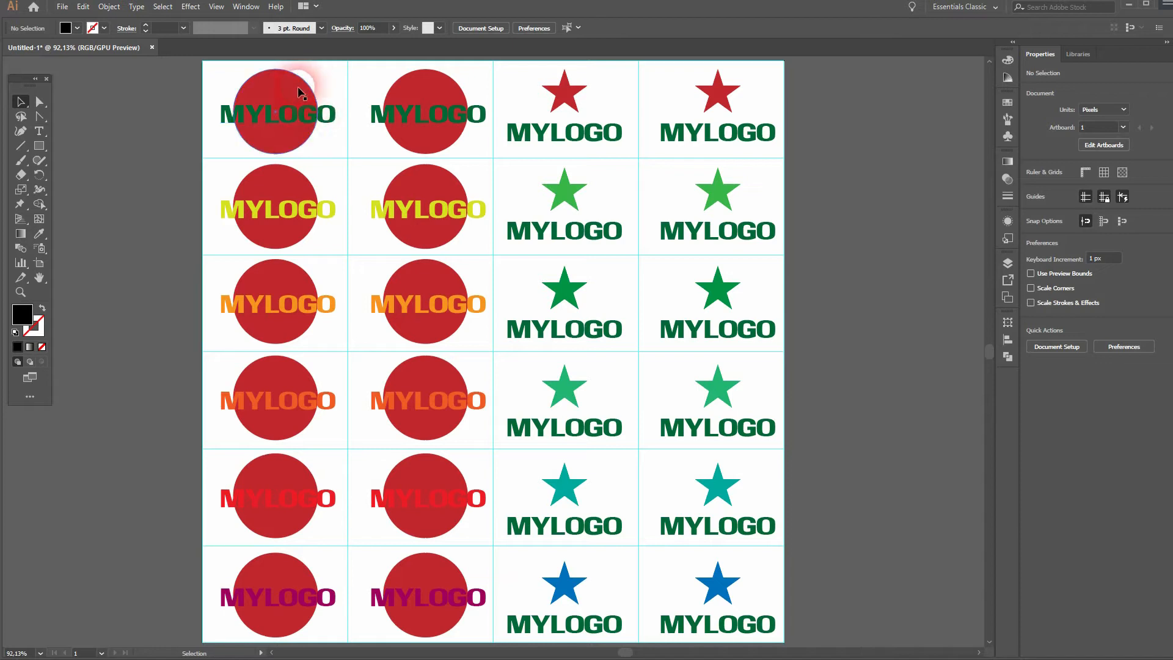
pyautogui.click(577, 91)
pyautogui.click(686, 114)
# Draw a black 200 × 133.333 px rectangle filling the second cell of the first row.
pyautogui.moveTo(39, 147); pyautogui.dragTo(101, 141)
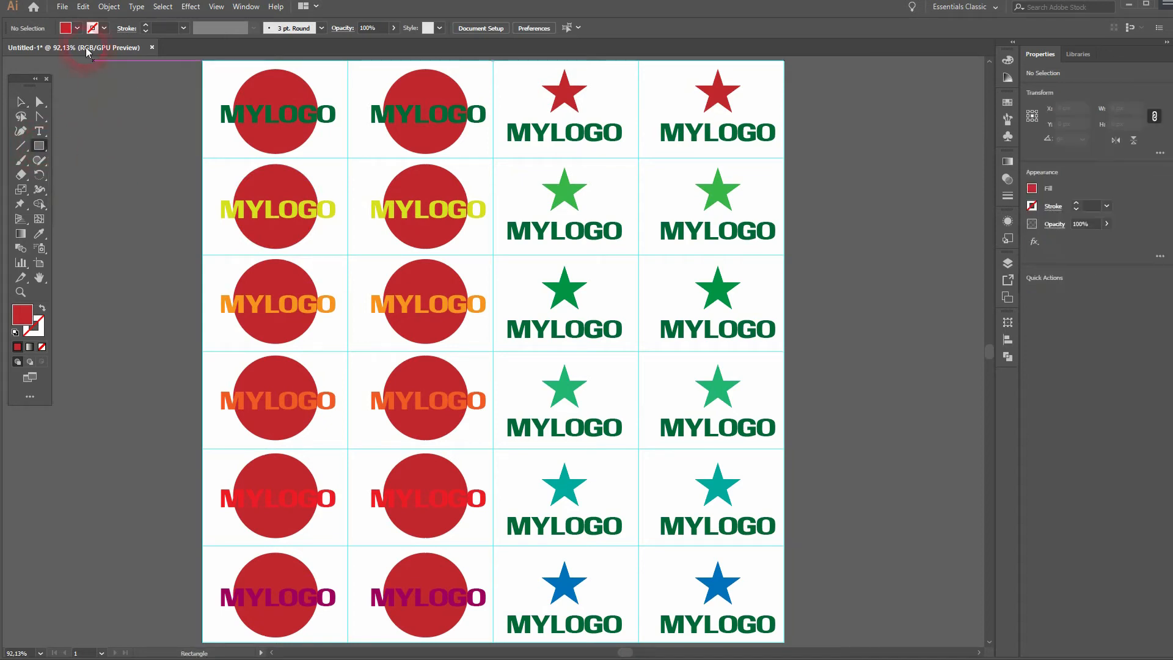
pyautogui.click(76, 27)
pyautogui.click(49, 52)
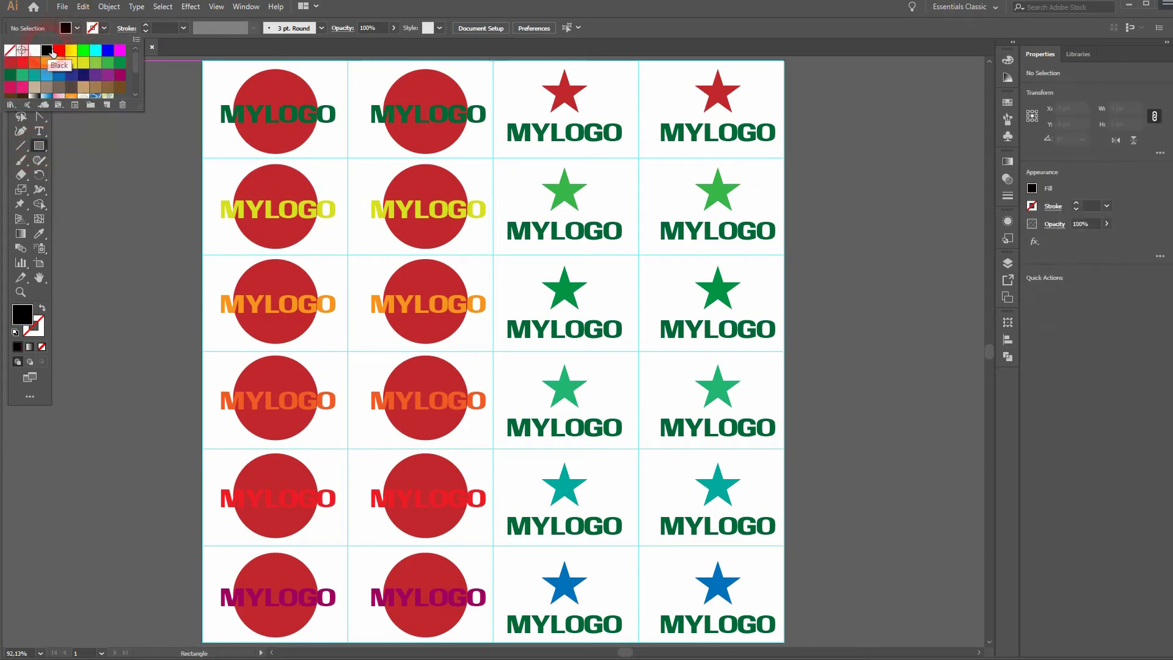
pyautogui.moveTo(356, 63); pyautogui.dragTo(499, 163)
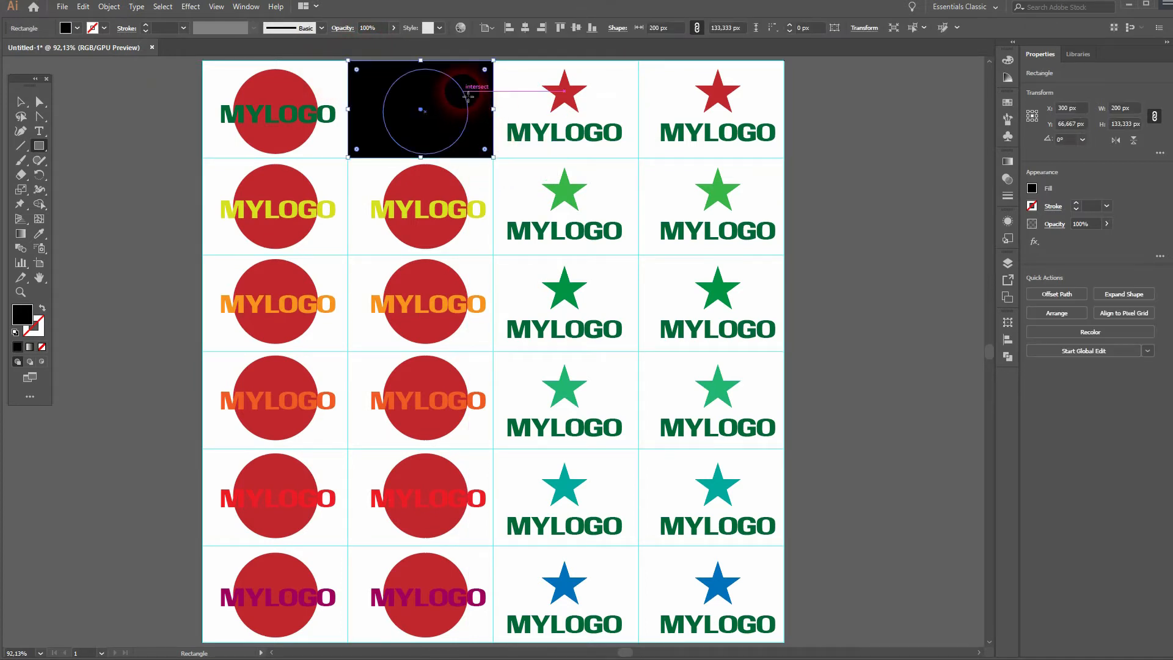
# Send the black rectangle to the back, behind the logo in the second cell of the first row.
pyautogui.click(29, 101)
pyautogui.rightClick(467, 82)
pyautogui.moveTo(578, 284)
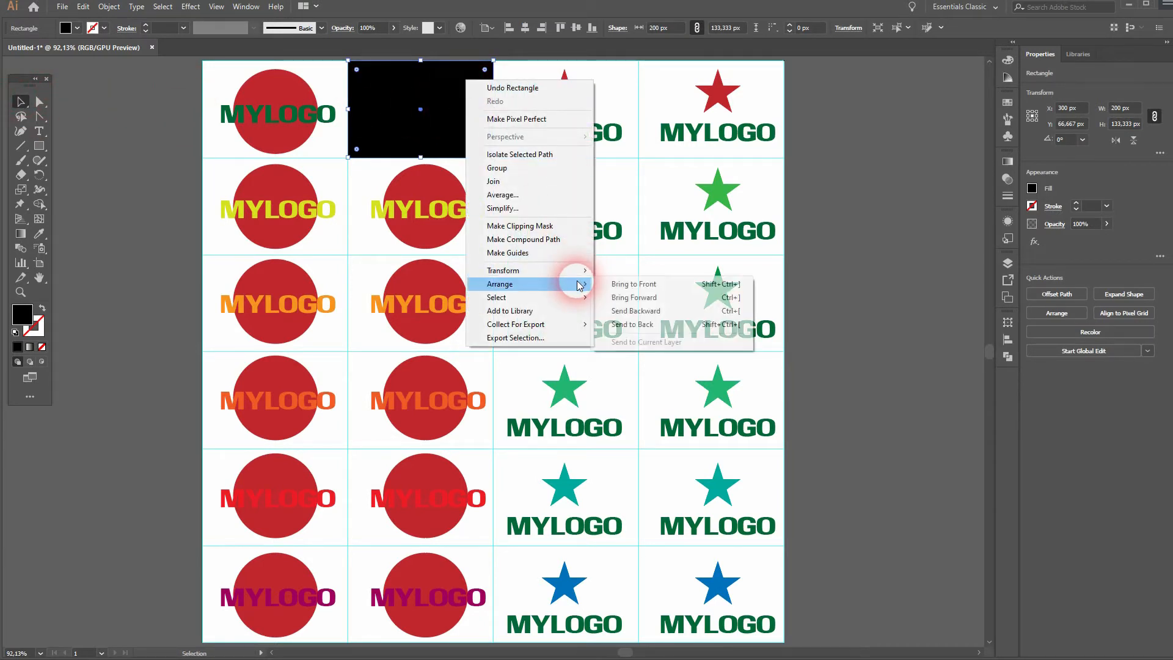
pyautogui.click(668, 325)
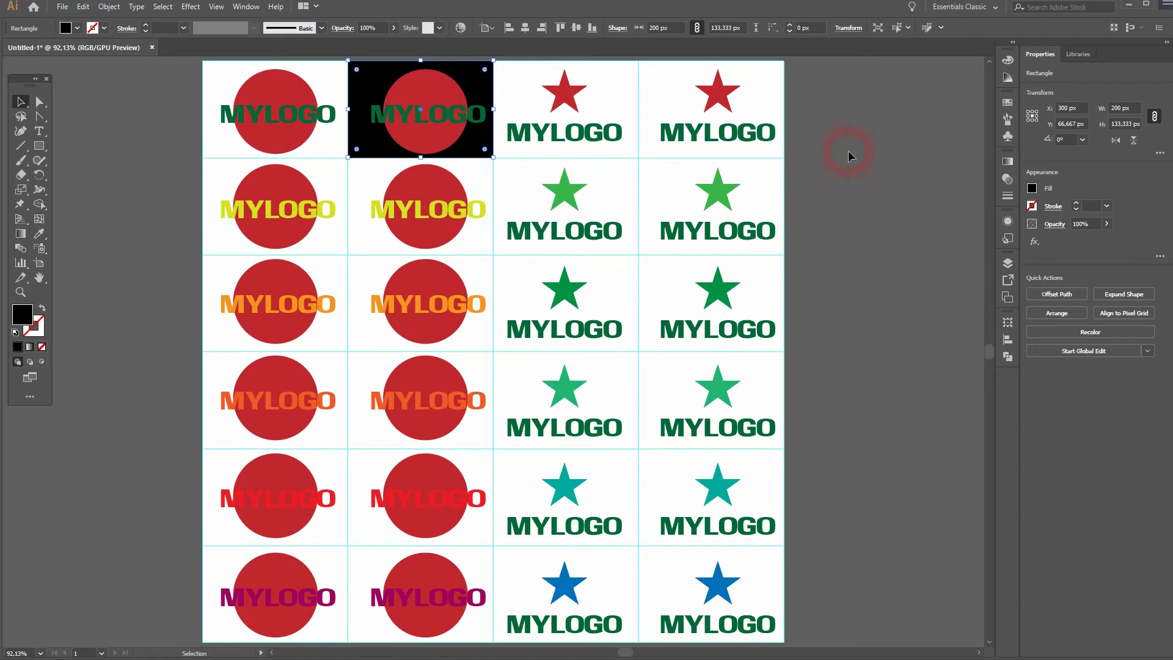
pyautogui.click(800, 128)
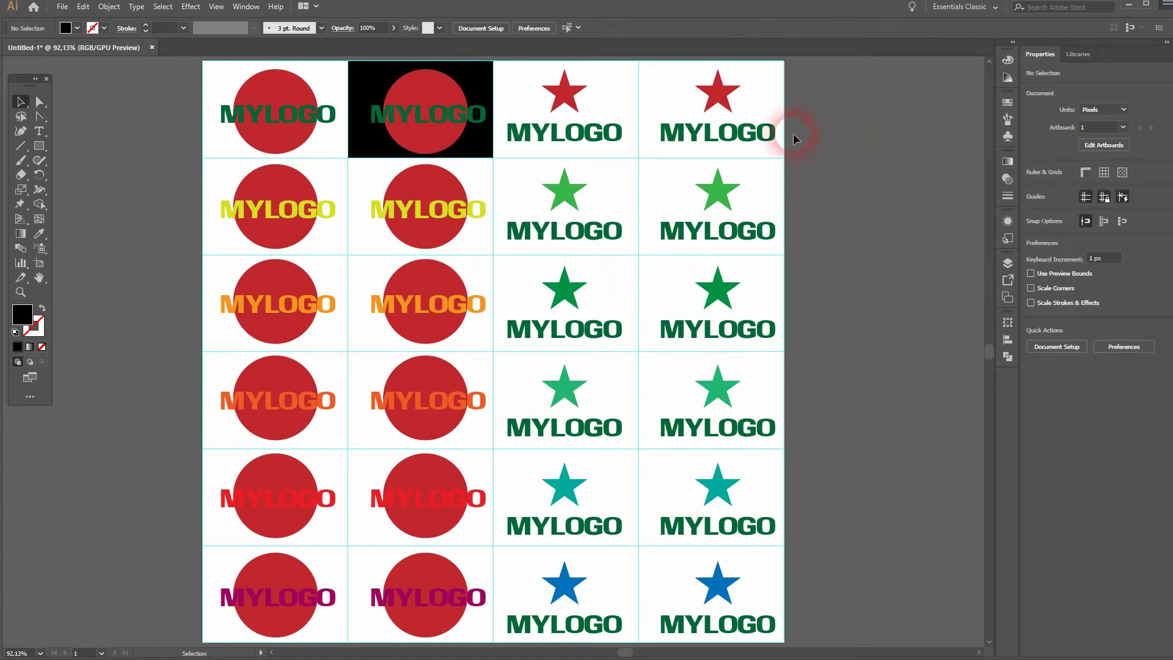
# Duplicate the black rectangle down the second column so it backs the logos in the remaining five rows.
pyautogui.click(479, 88)
pyautogui.moveTo(479, 88); pyautogui.dragTo(487, 186)
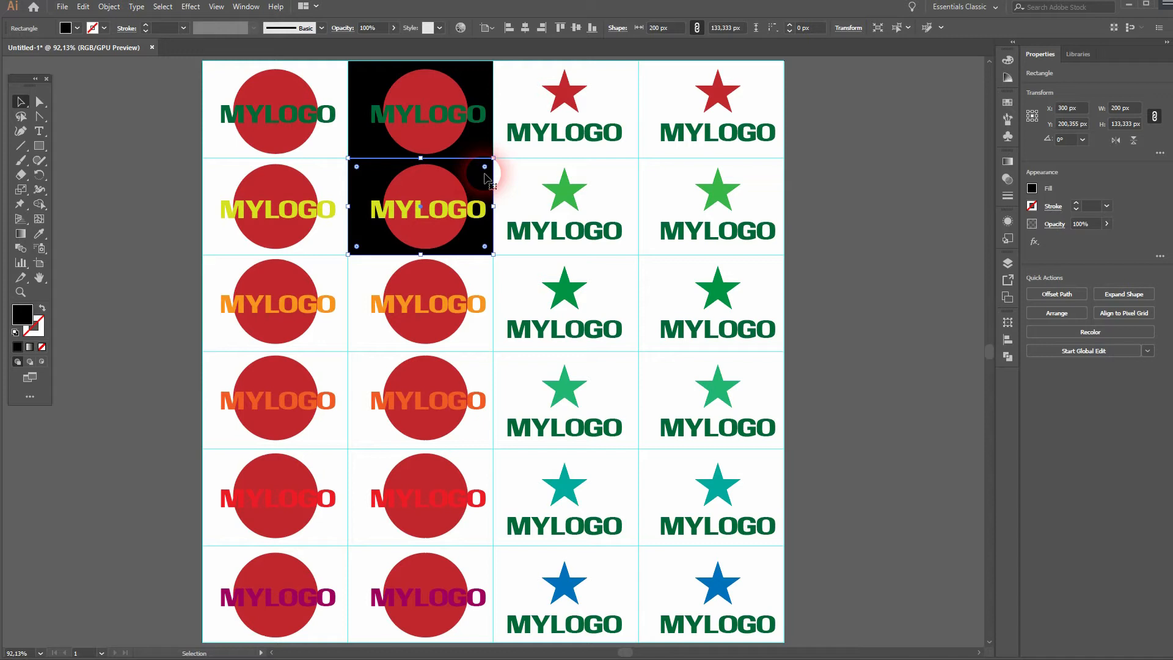
pyautogui.hotkey('ctrl', 'd')
pyautogui.hotkey('ctrl', 'd')
pyautogui.hotkey('ctrl', 'd')
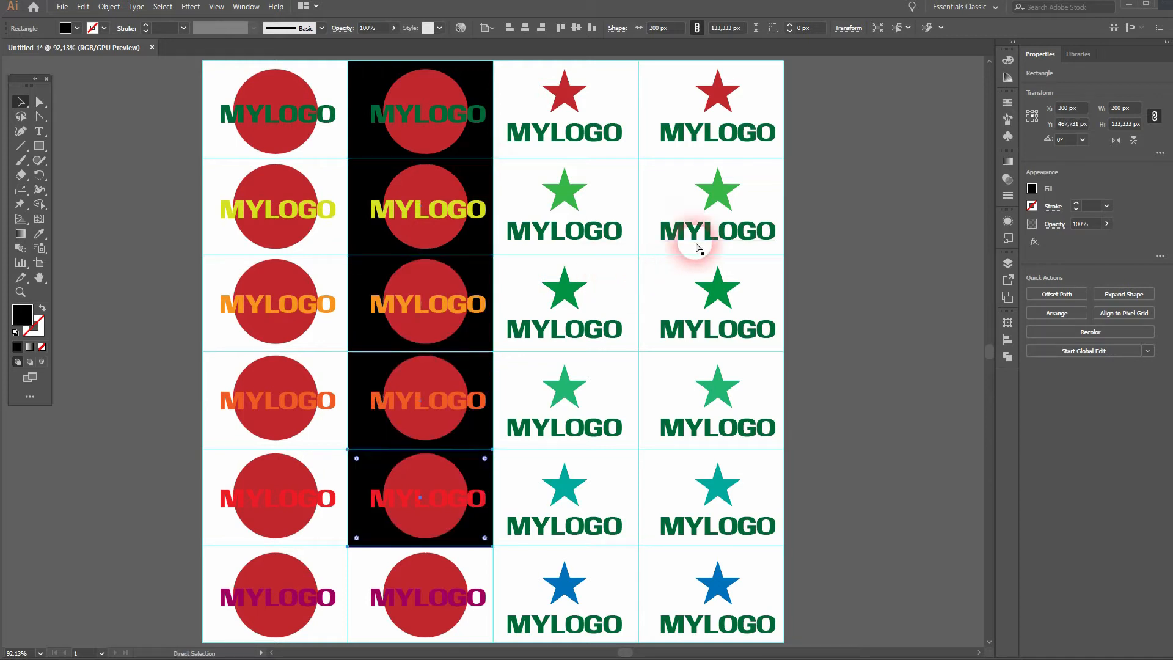
pyautogui.hotkey('ctrl', 'd')
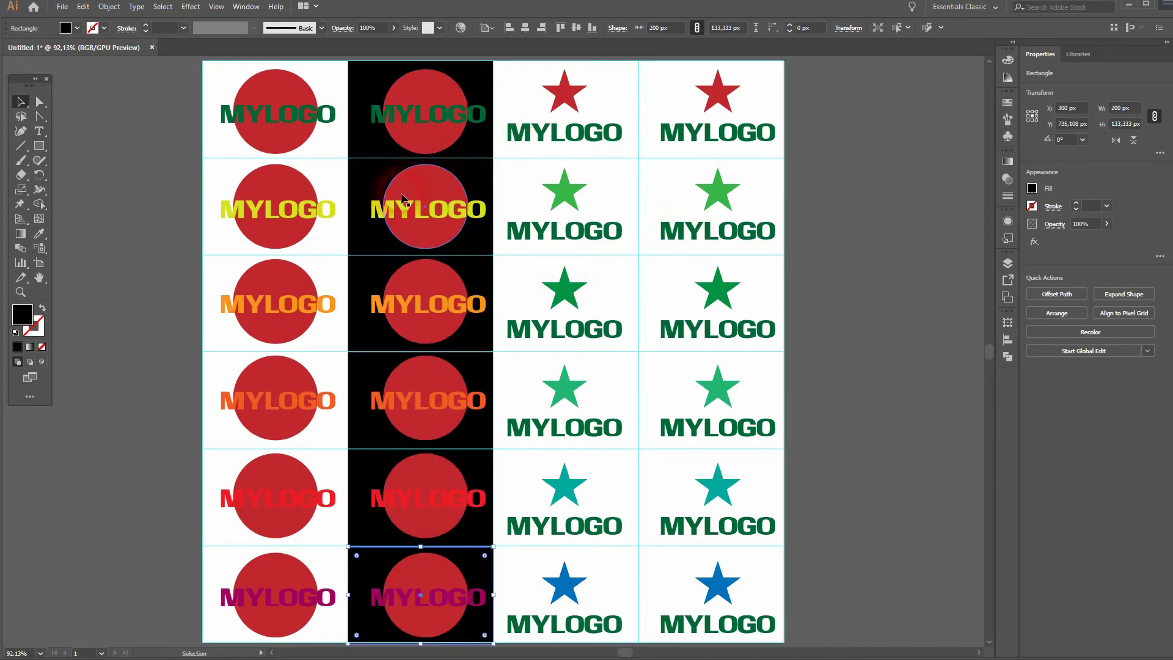
pyautogui.click(926, 141)
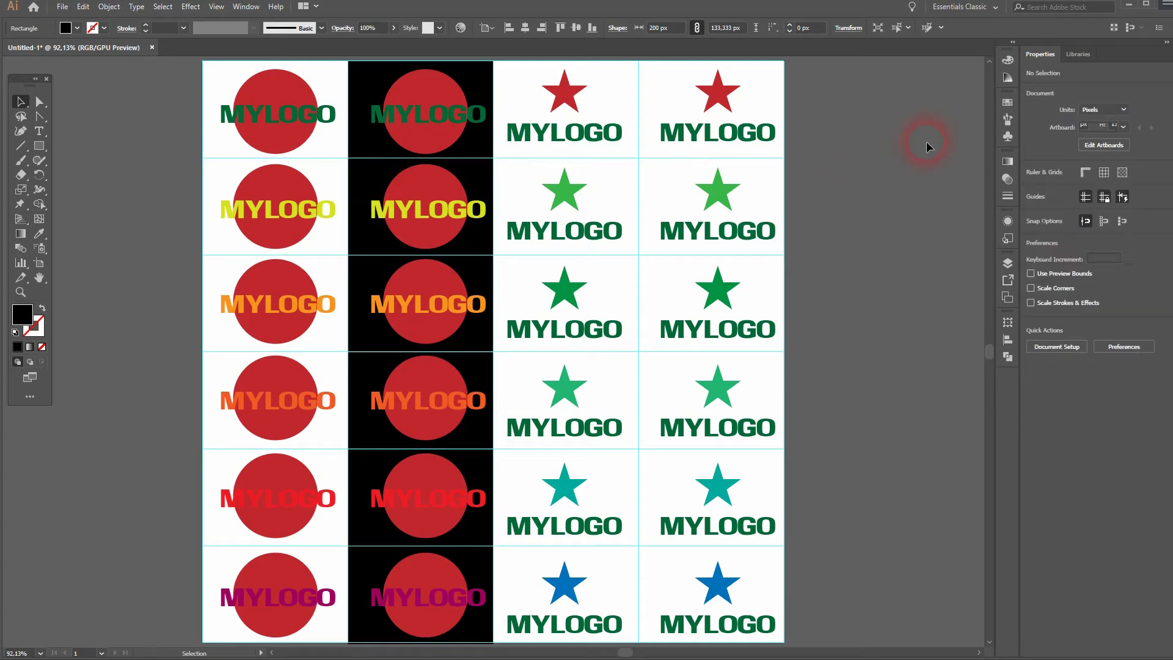
# Set the blending mode of the first-row logo's text and circle on the black background to Luminosity.
pyautogui.click(446, 111)
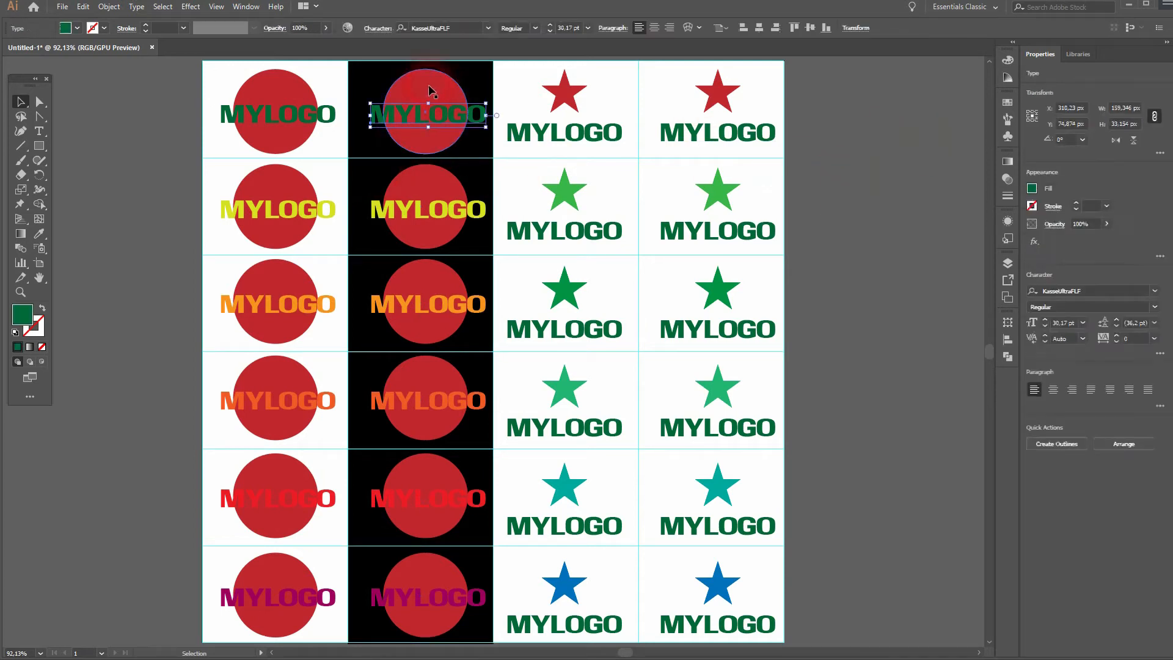
pyautogui.keyDown('shift'); pyautogui.click(434, 85); pyautogui.keyUp('shift')
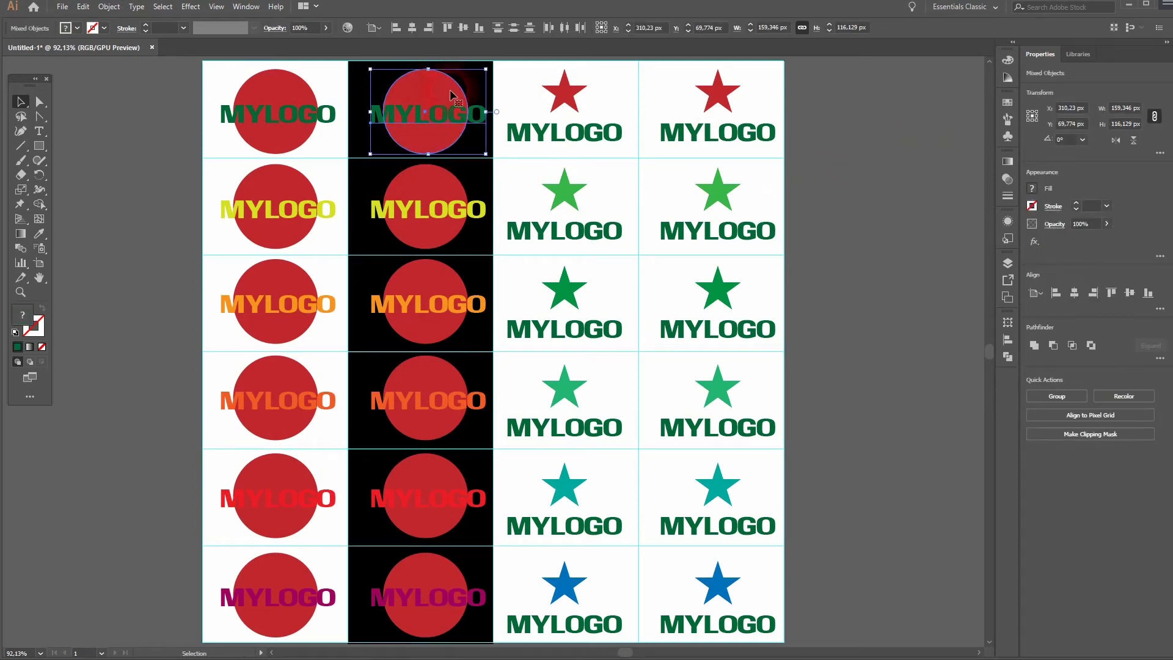
pyautogui.click(774, 249)
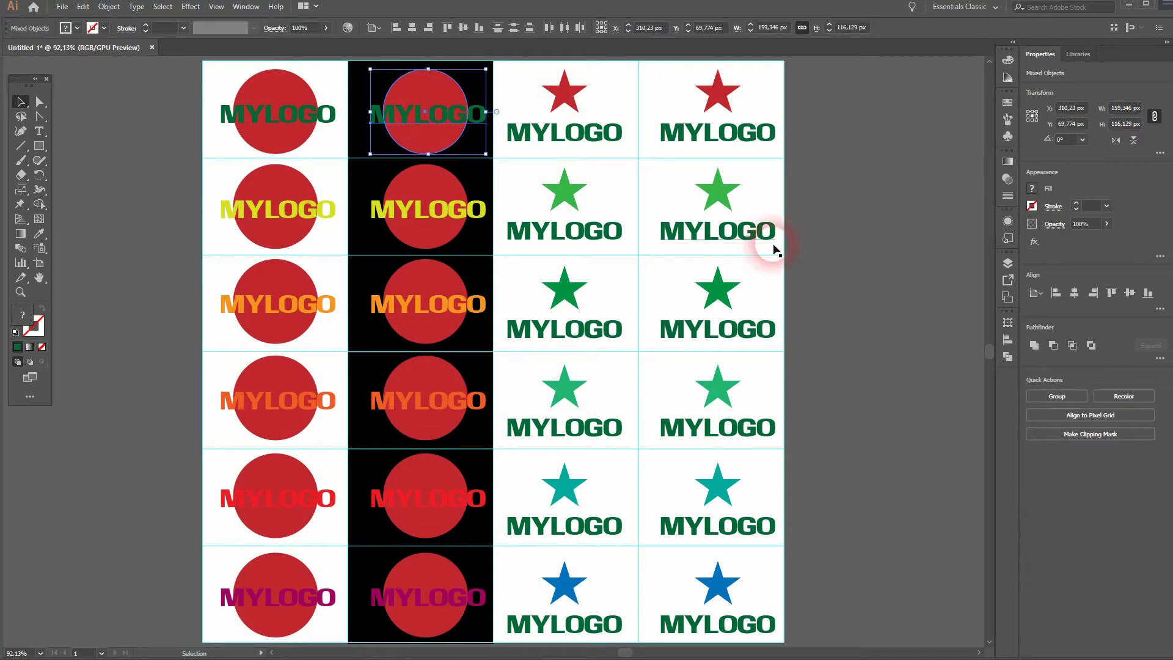
pyautogui.click(1007, 178)
pyautogui.click(903, 163)
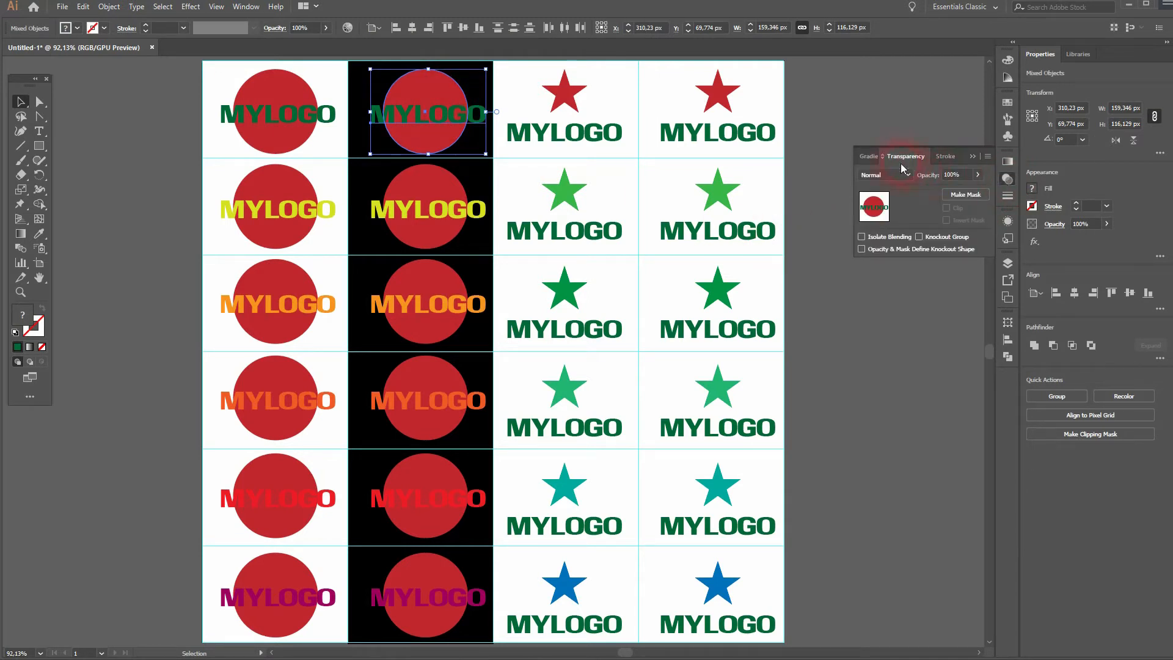
pyautogui.click(255, 10)
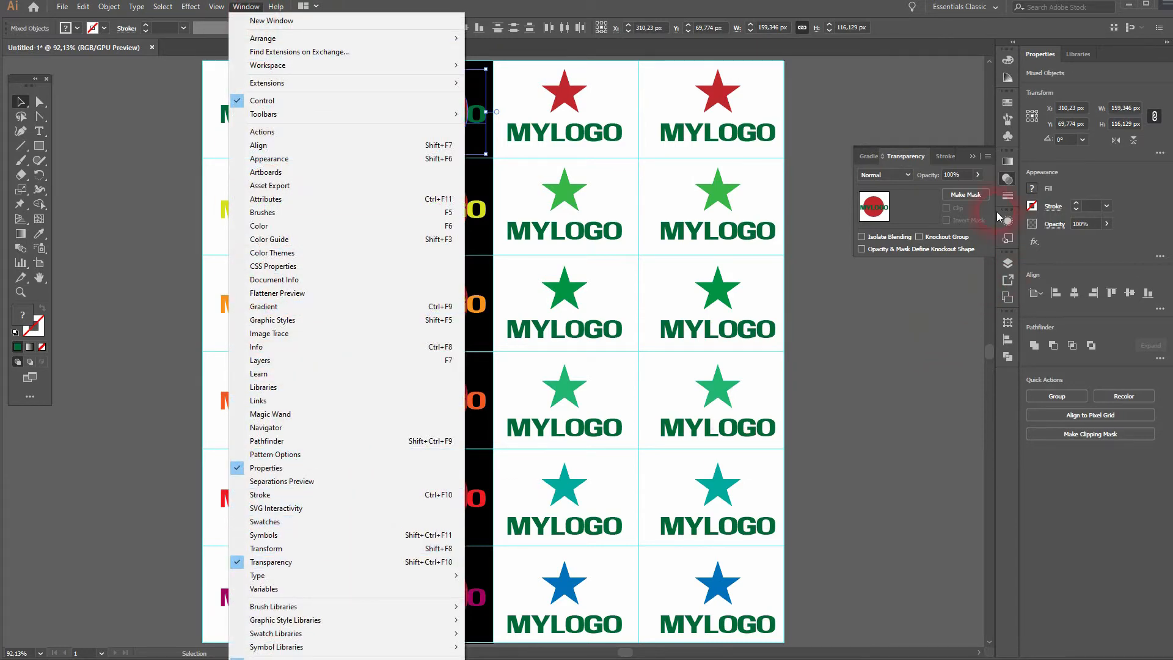
pyautogui.click(909, 176)
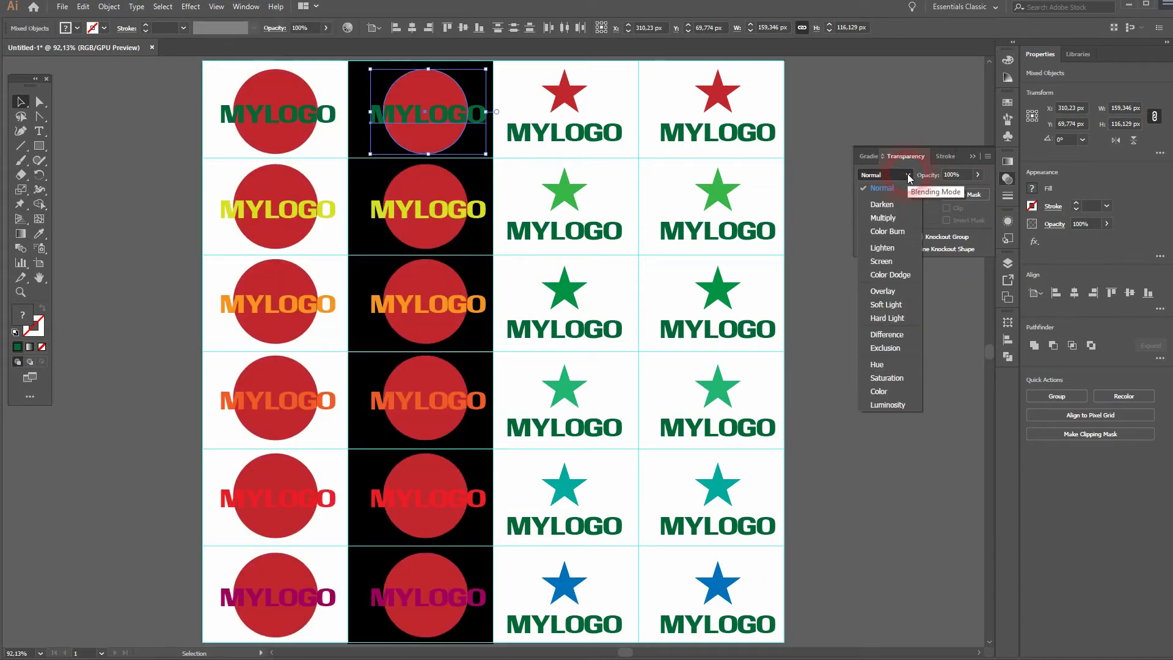
pyautogui.click(896, 405)
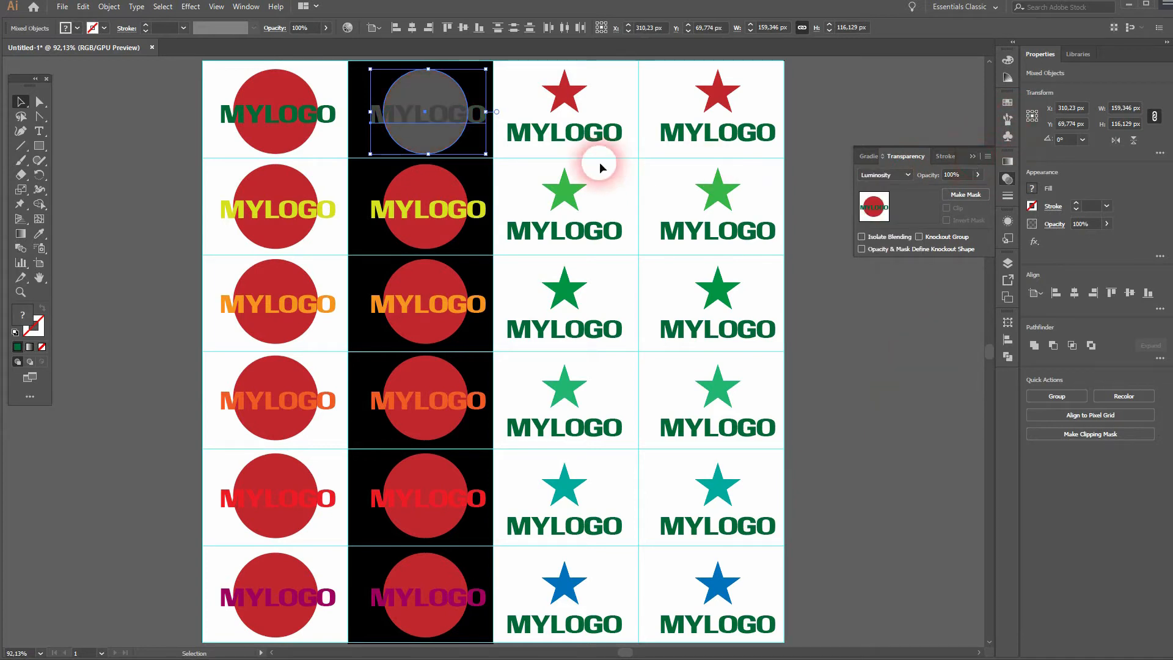
pyautogui.click(126, 189)
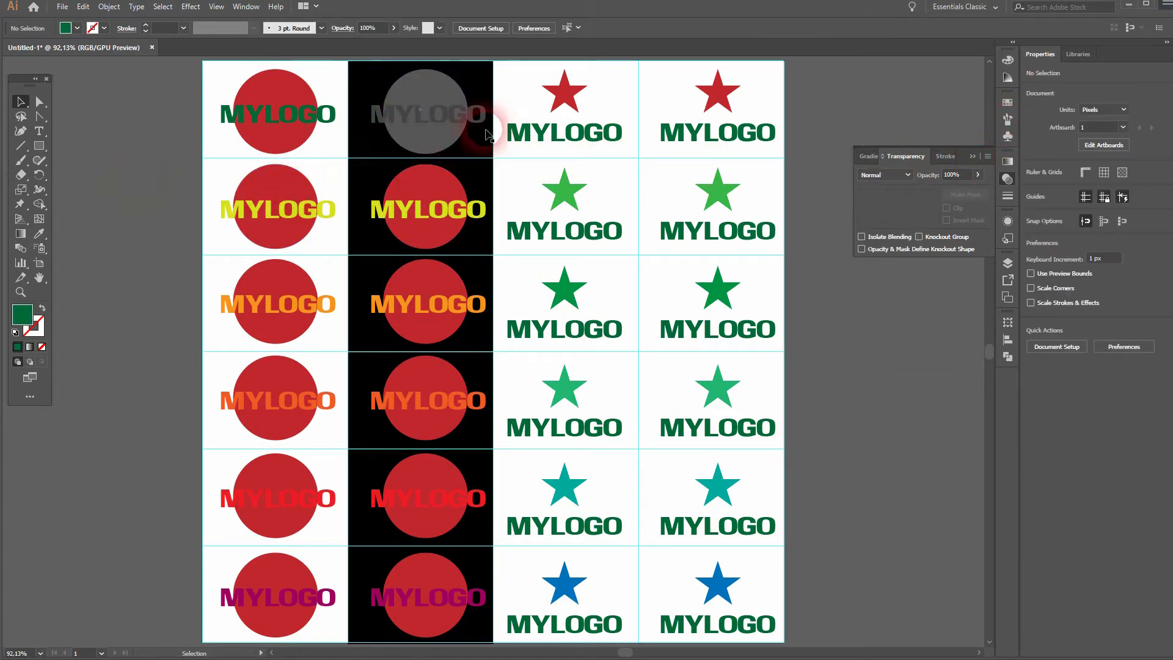
# Apply the Luminosity blending mode to the other five circle logos in the second column.
pyautogui.click(435, 111)
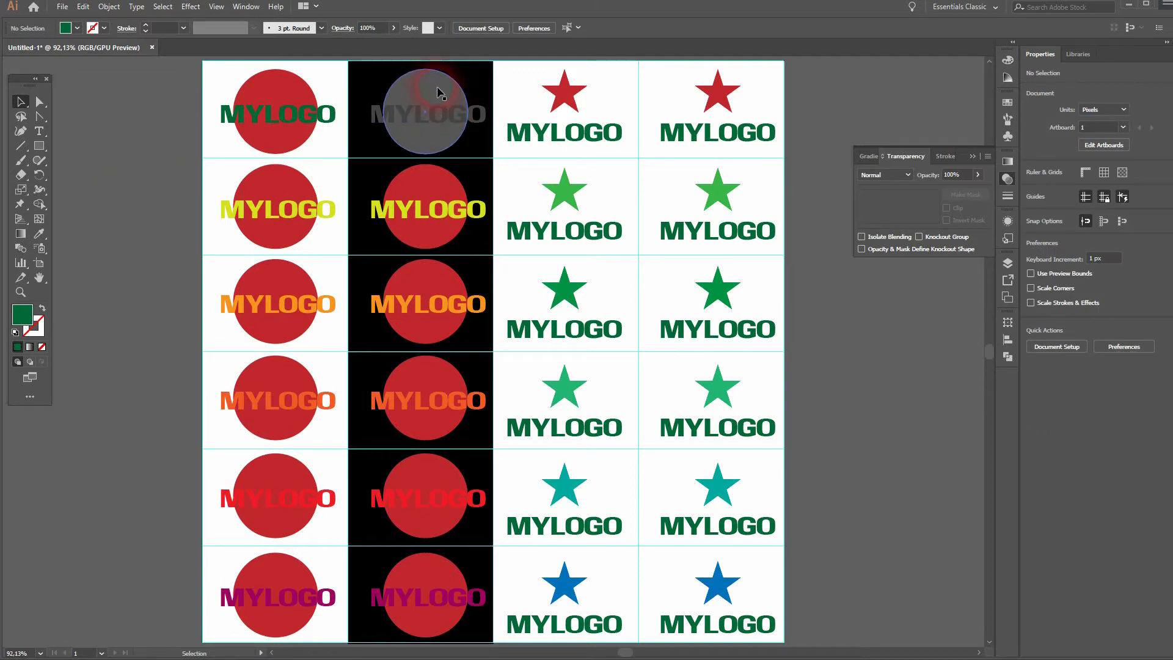
pyautogui.click(478, 188)
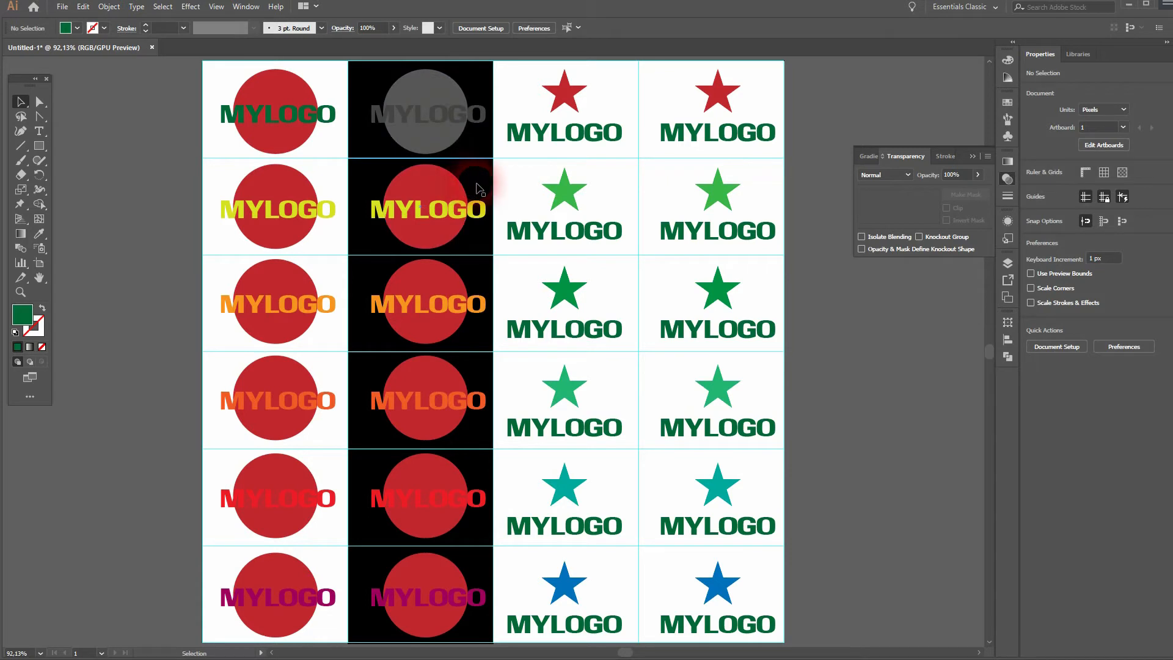
pyautogui.moveTo(478, 189); pyautogui.dragTo(421, 629)
pyautogui.click(885, 175)
pyautogui.click(889, 405)
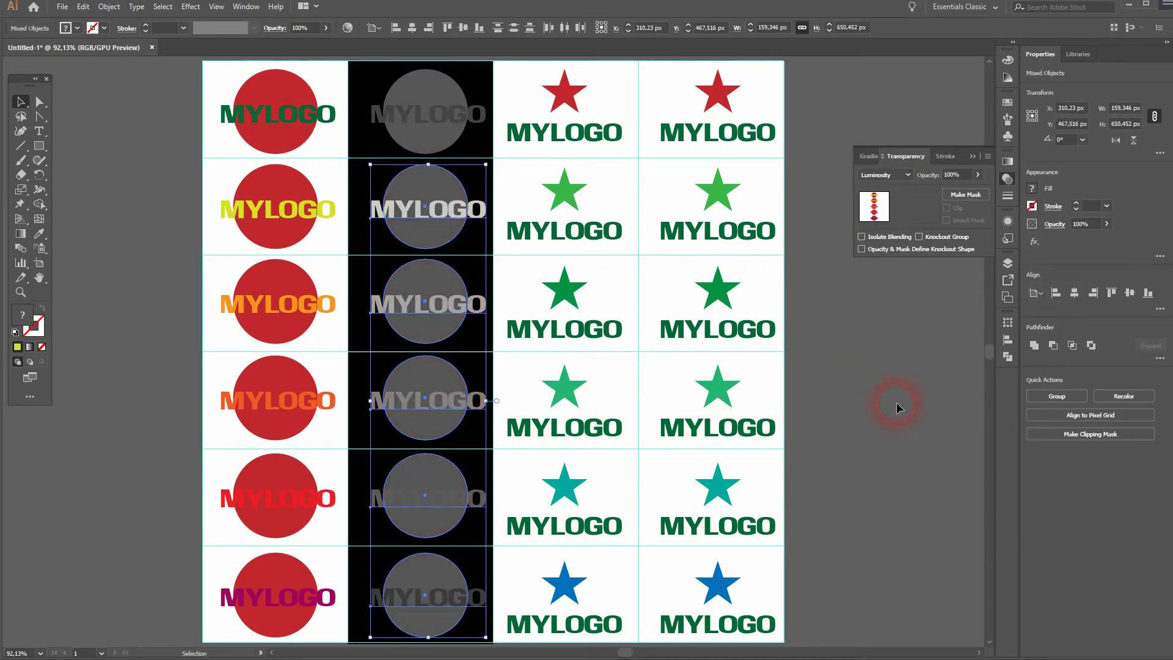
pyautogui.click(874, 363)
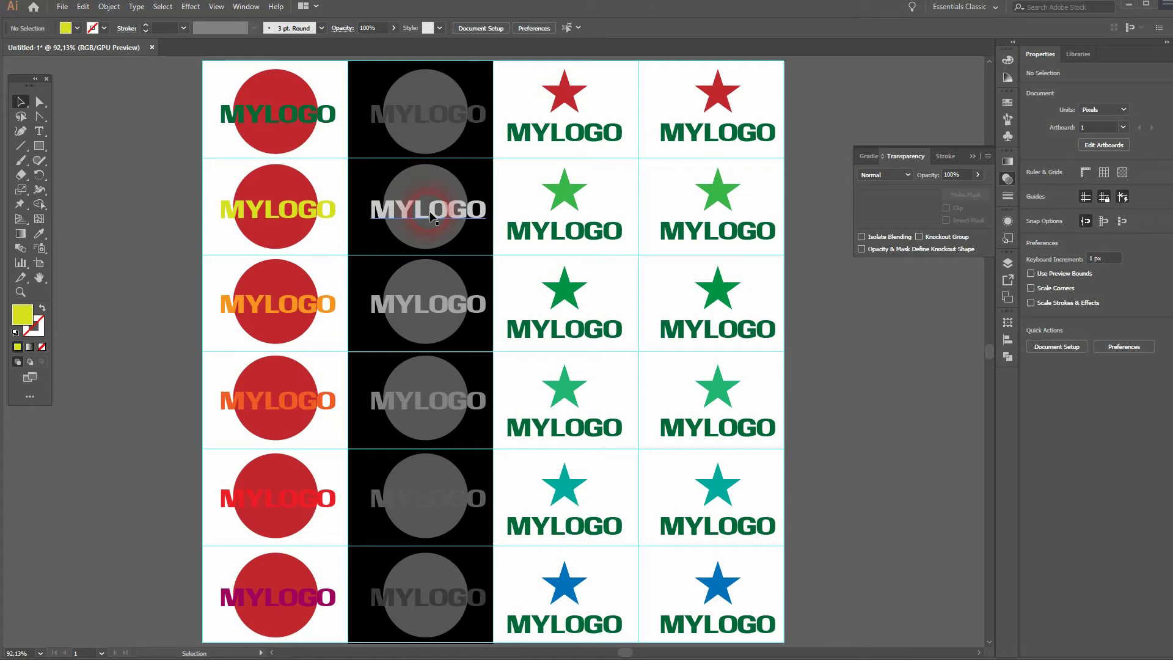
# Compare the text-to-circle contrast of the coloured logos in the first column with their luminosity versions, especially in the first, second and fifth rows.
pyautogui.click(226, 189)
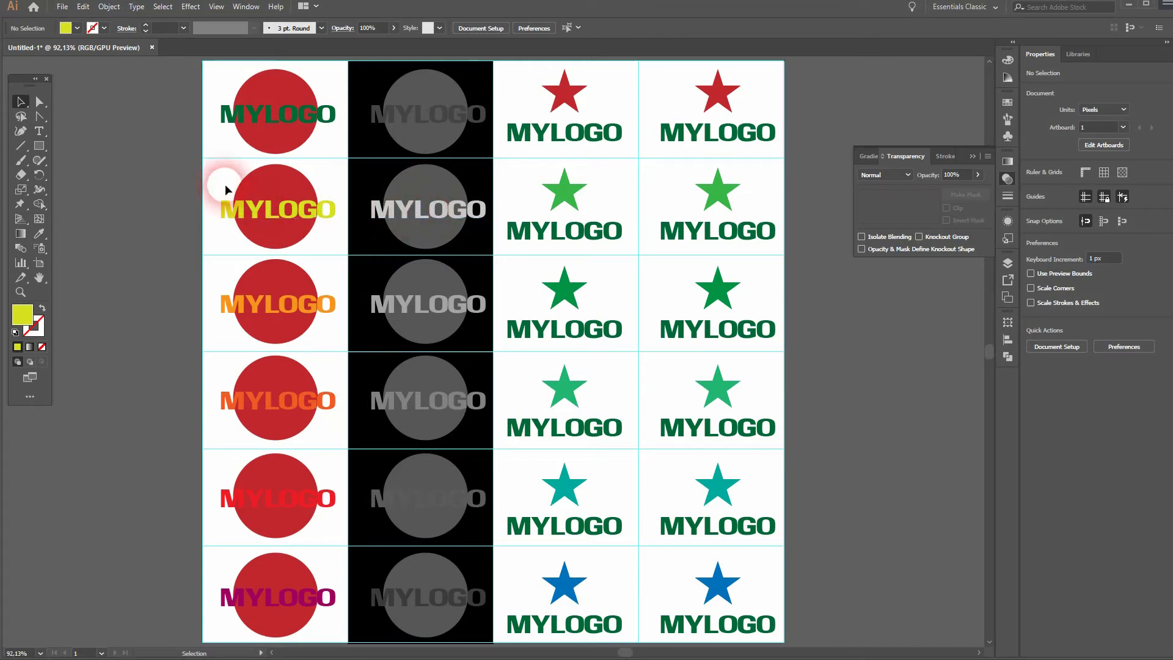
pyautogui.click(270, 217)
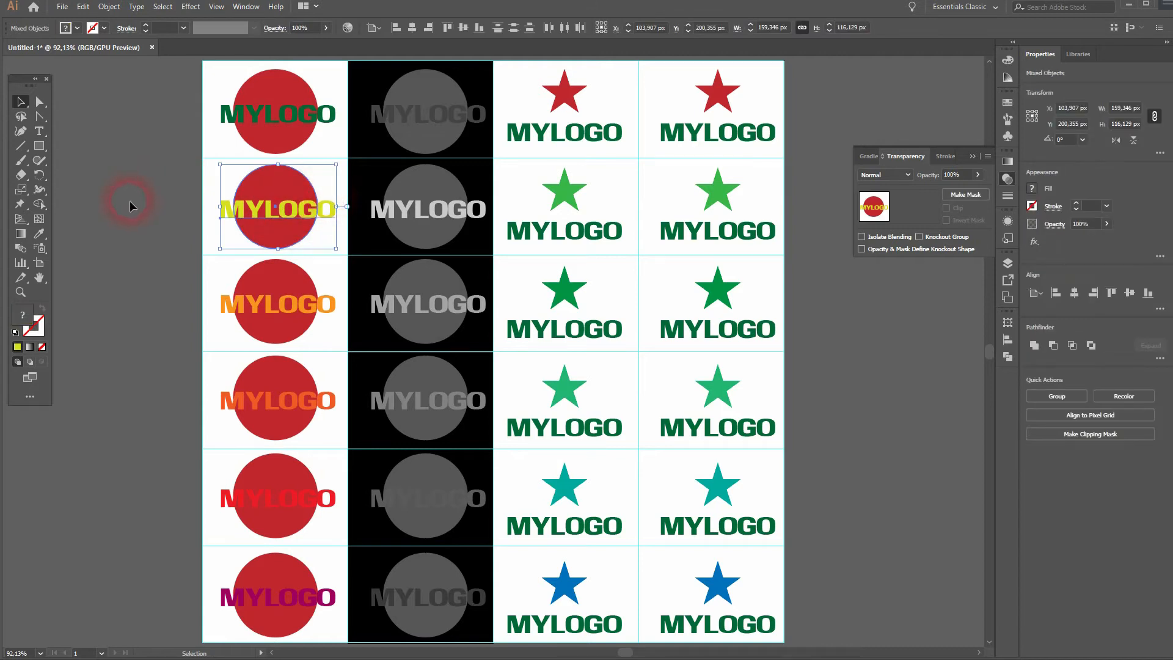
pyautogui.click(151, 210)
pyautogui.click(232, 213)
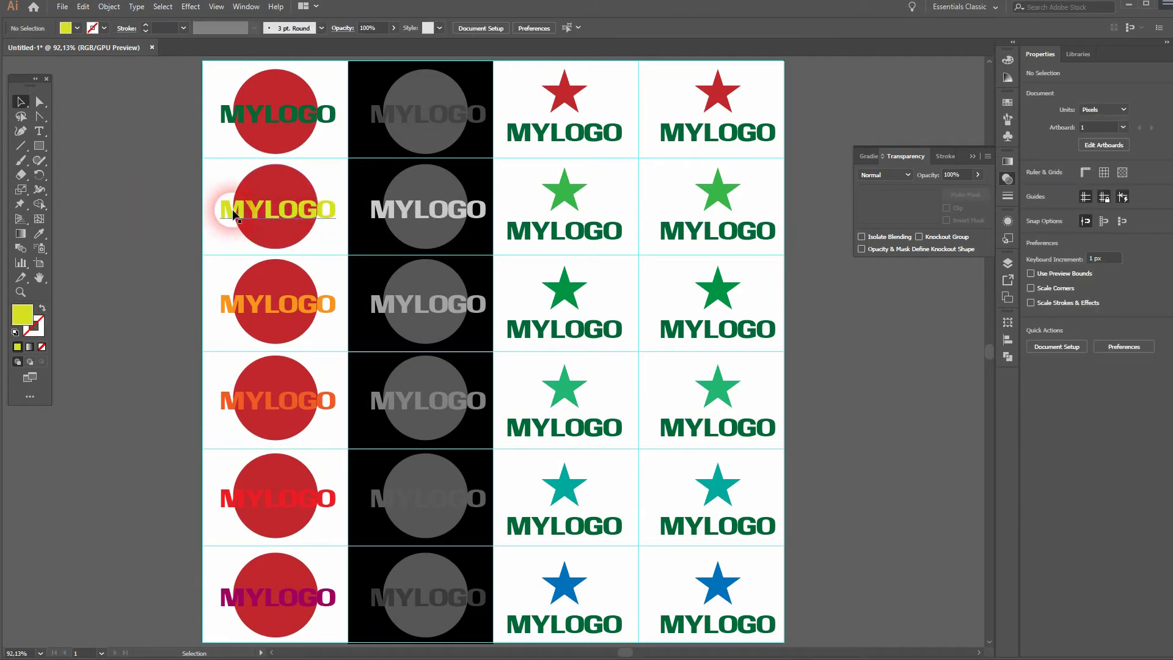
pyautogui.click(219, 182)
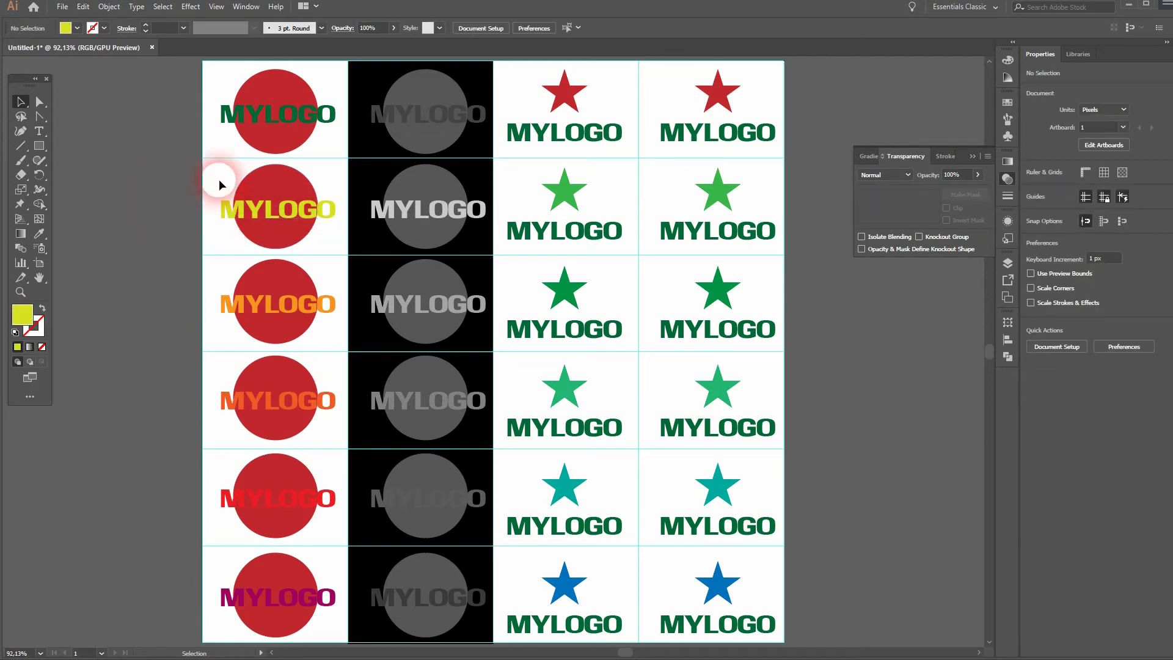
pyautogui.click(225, 117)
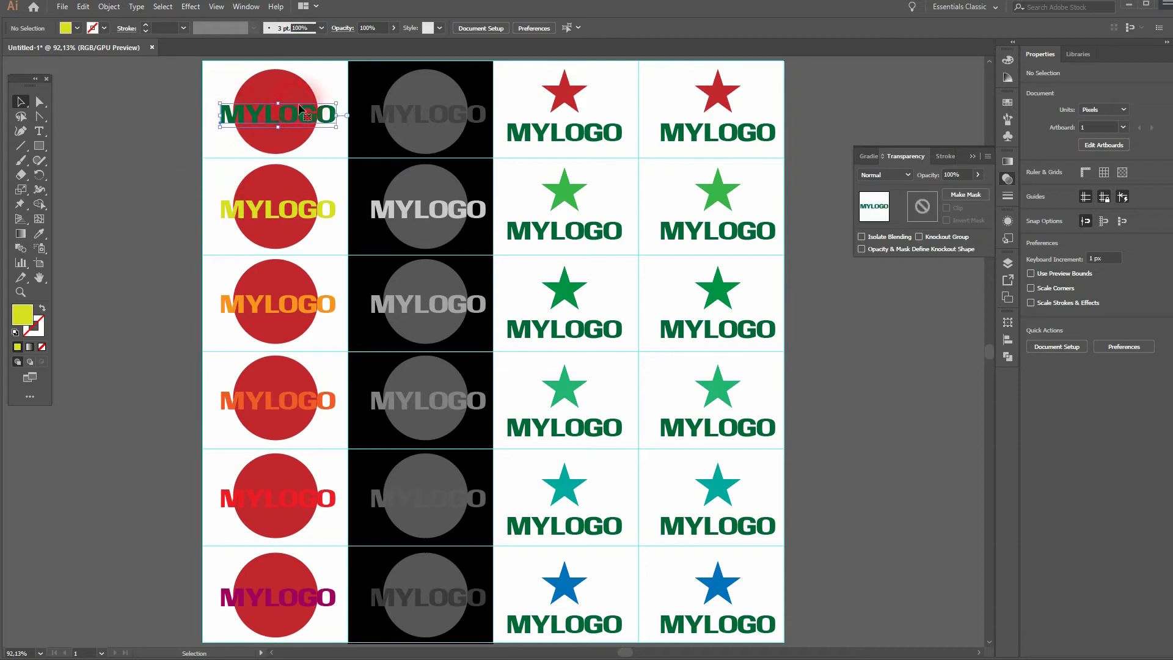
pyautogui.click(215, 148)
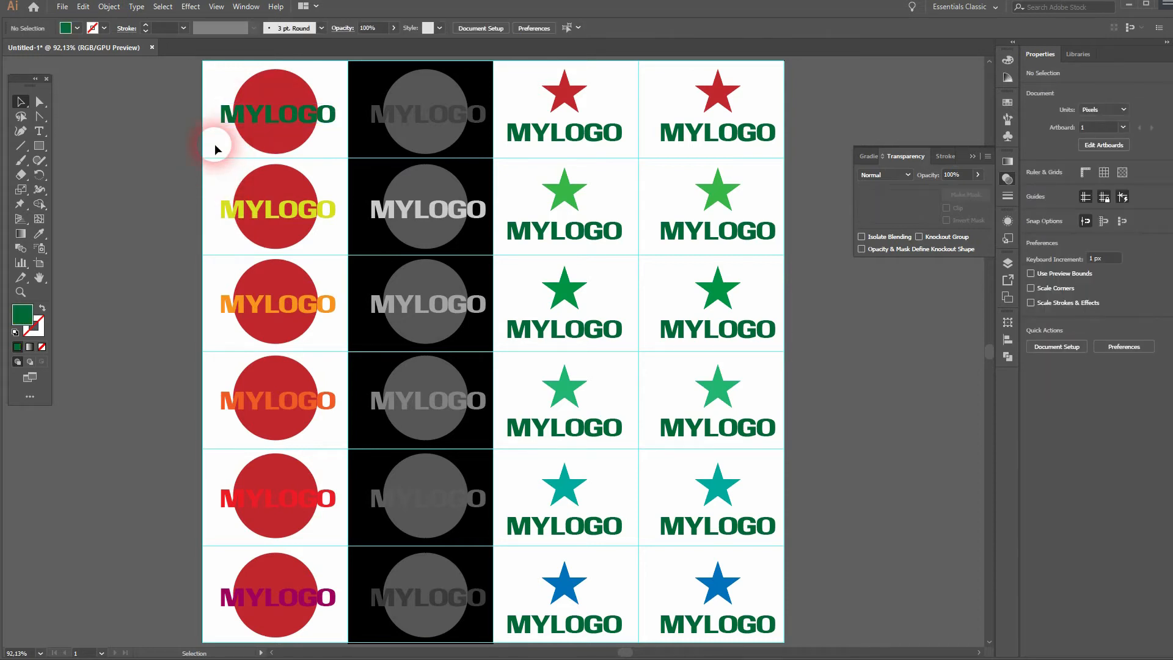
pyautogui.click(425, 217)
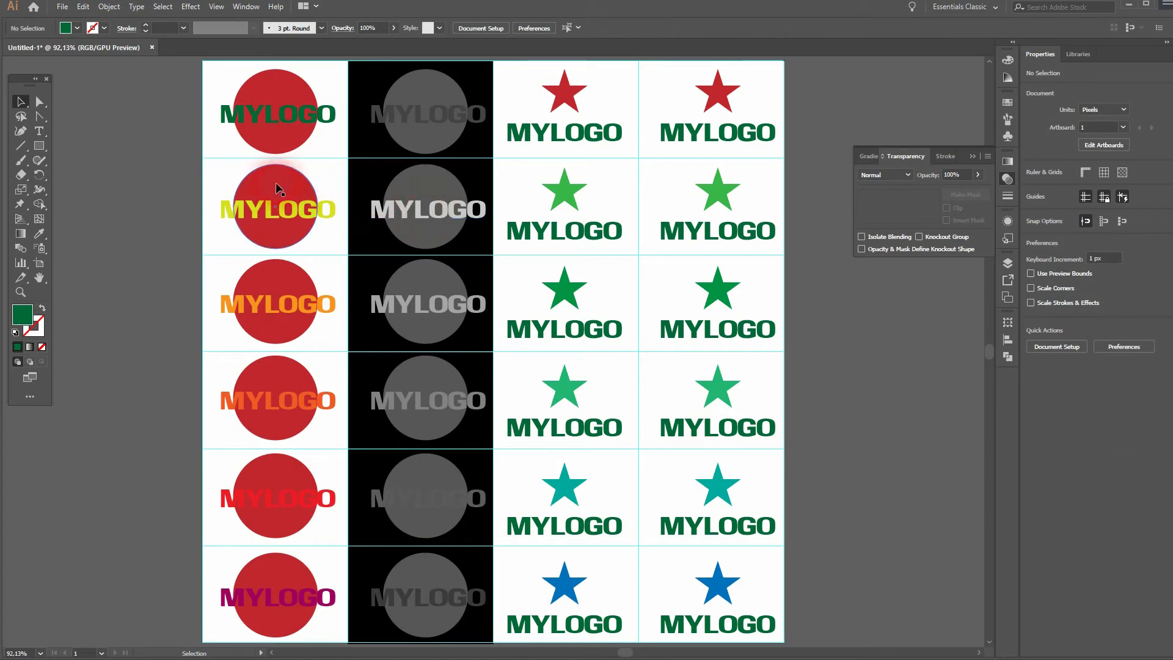
pyautogui.click(439, 487)
pyautogui.click(287, 478)
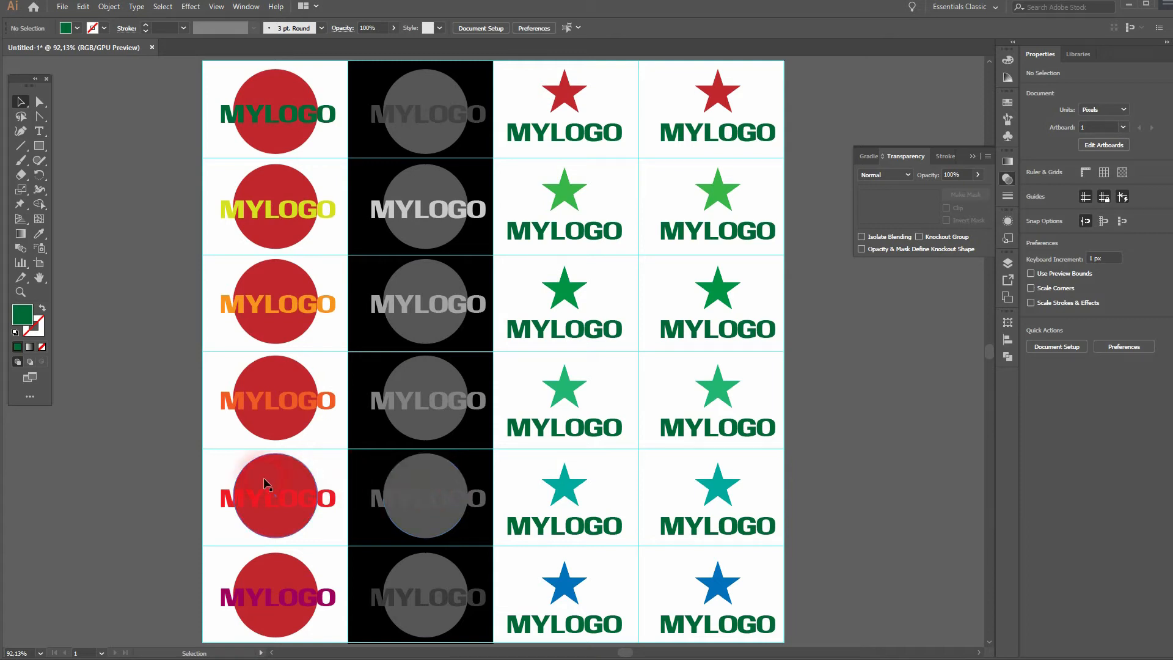
pyautogui.moveTo(204, 476); pyautogui.dragTo(316, 509)
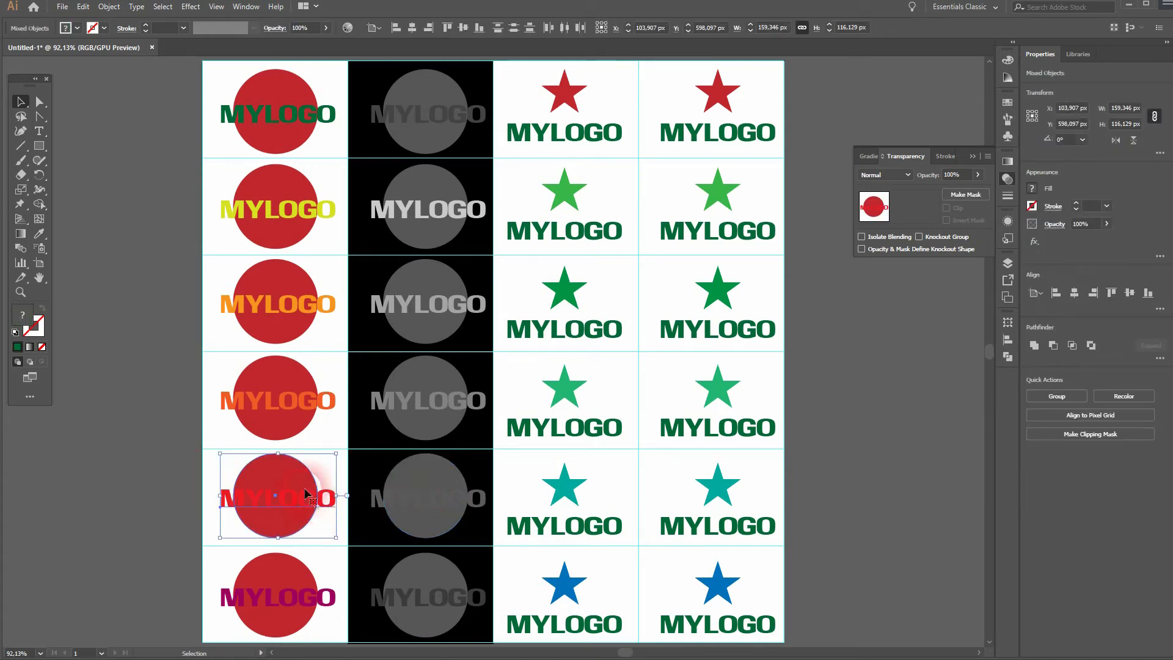
pyautogui.click(310, 486)
pyautogui.click(210, 478)
# Check the fill swatches of the fifth-row logo's circle and MYLOGO text in the first column.
pyautogui.click(275, 470)
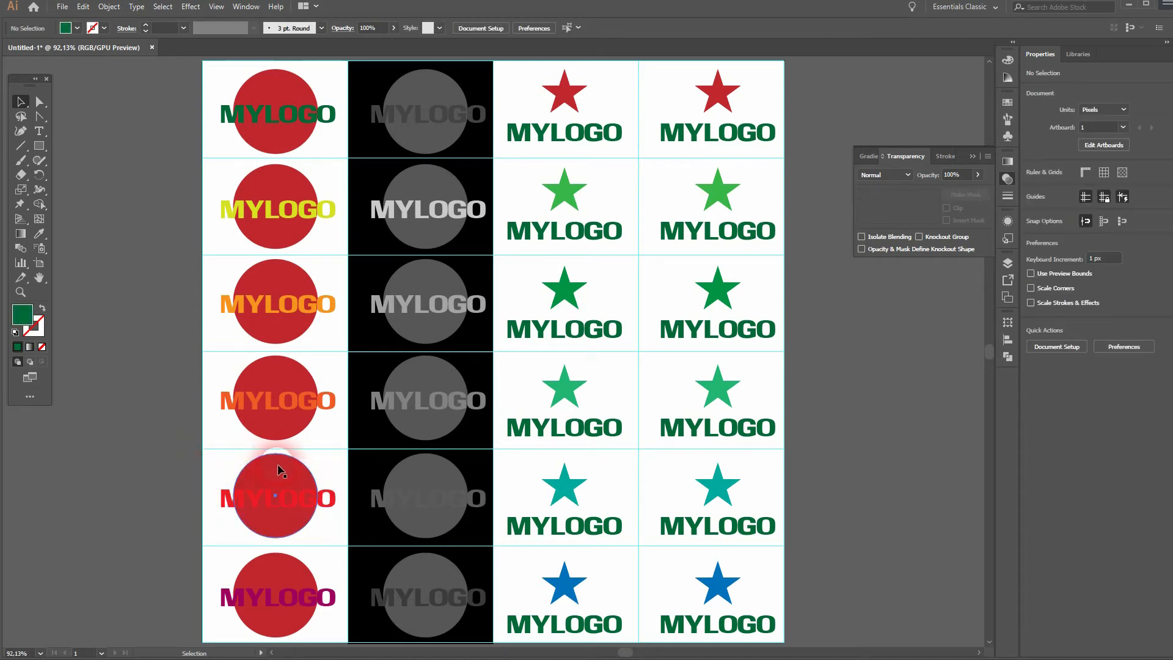
pyautogui.click(77, 28)
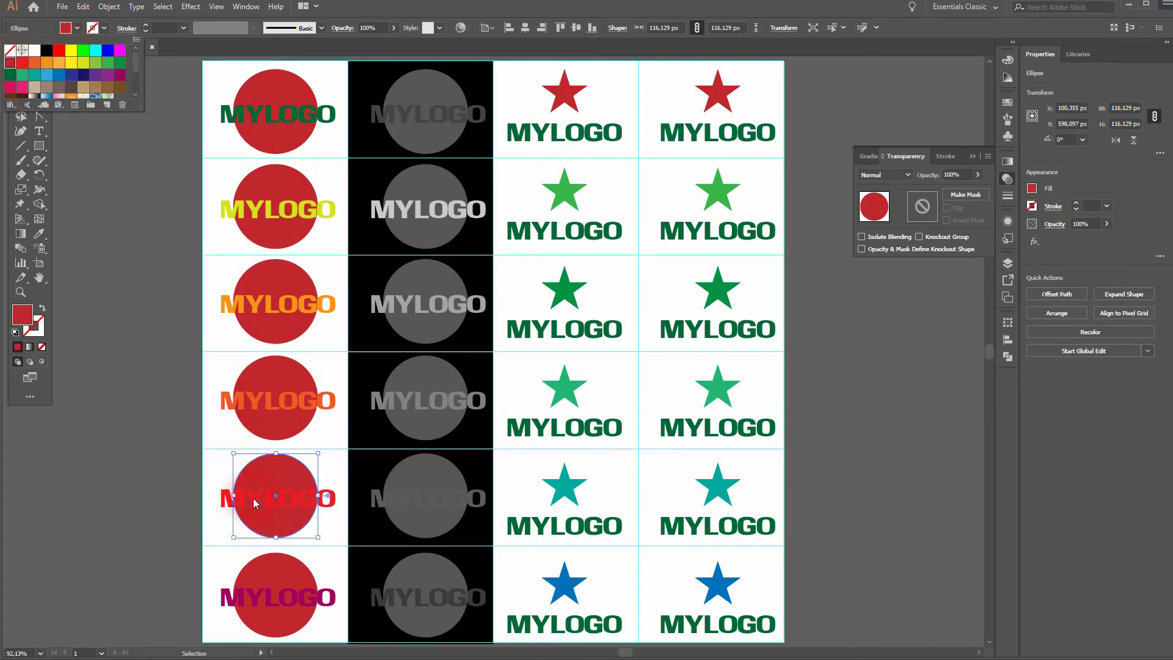
pyautogui.click(227, 498)
pyautogui.click(224, 496)
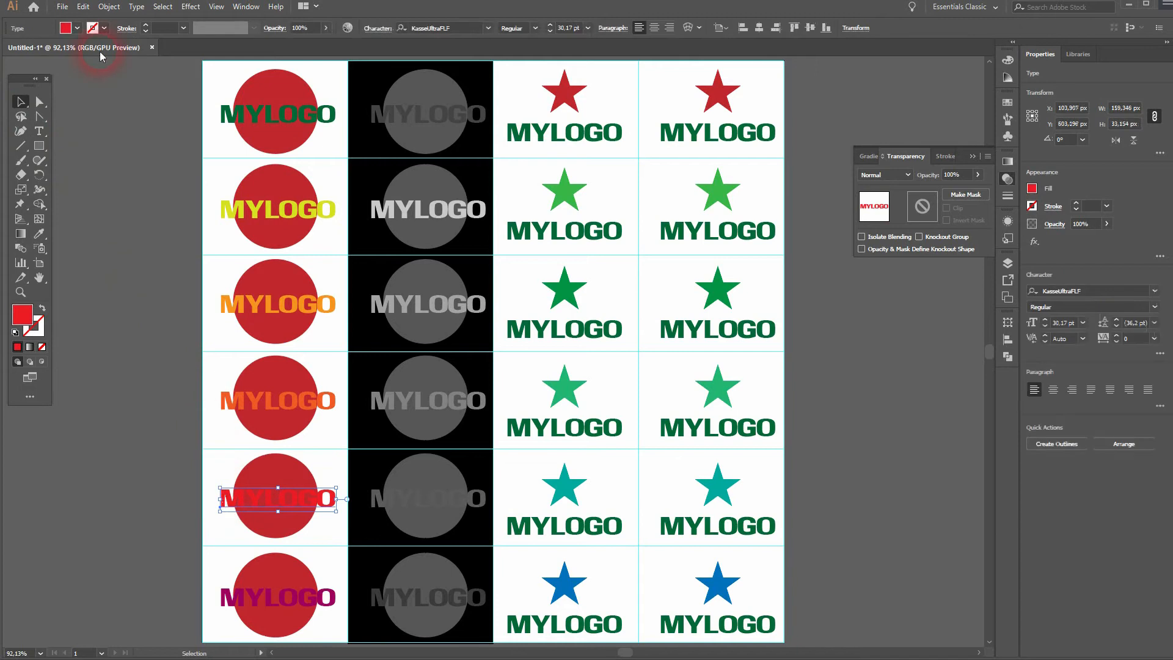
pyautogui.click(77, 28)
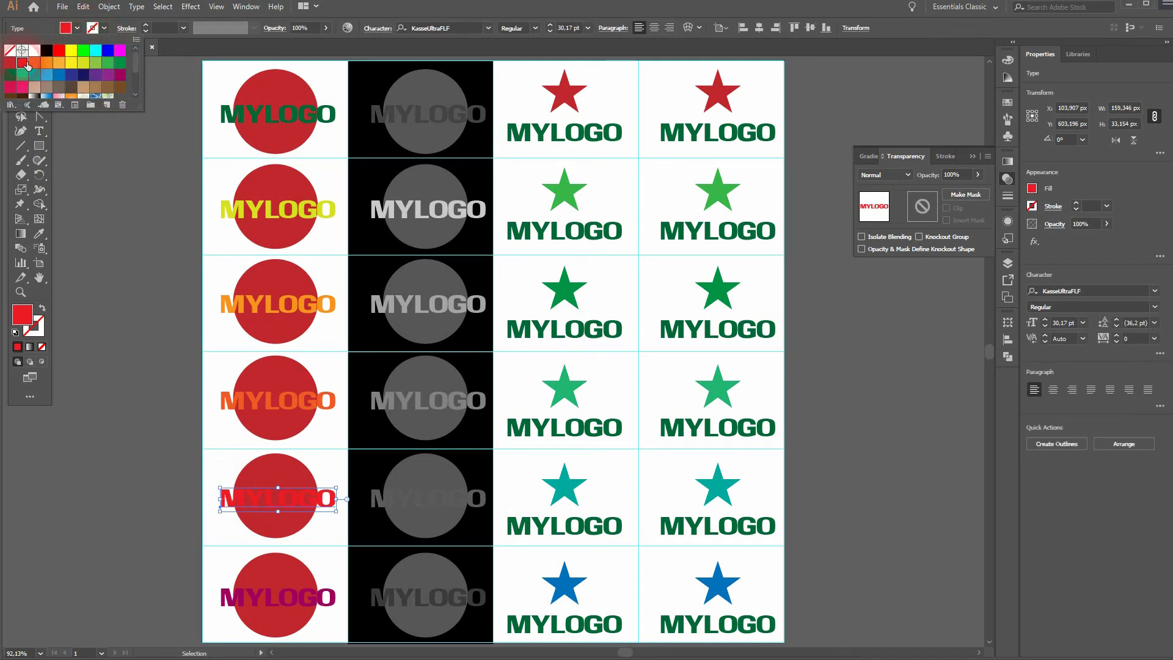
pyautogui.click(125, 287)
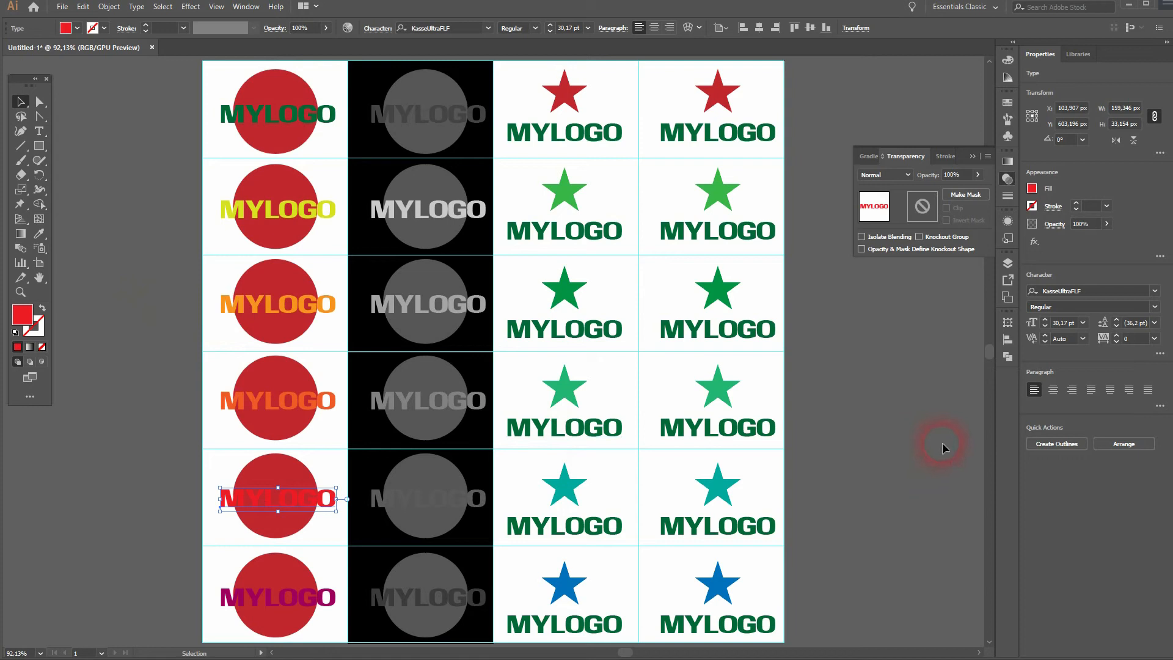
pyautogui.click(900, 423)
# Cover the first-row star logo in the fourth column with a 200 x 133.333 px black rectangle using the Hue blending mode.
pyautogui.press('m')
pyautogui.moveTo(638, 60); pyautogui.dragTo(785, 157)
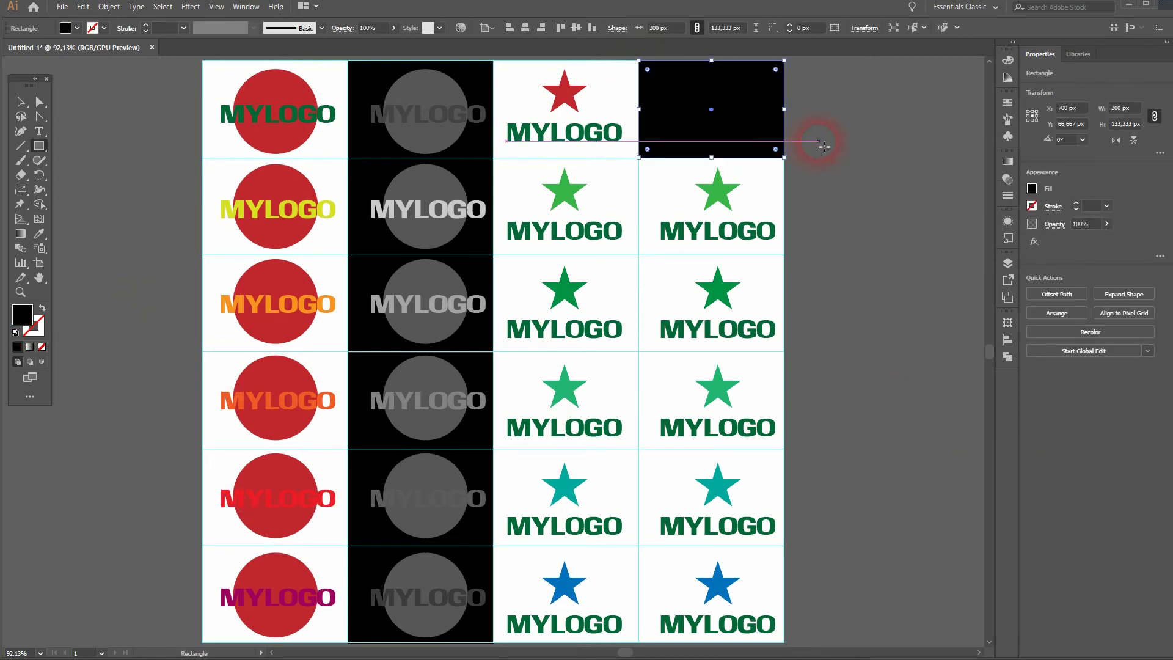
pyautogui.click(1007, 178)
pyautogui.click(898, 175)
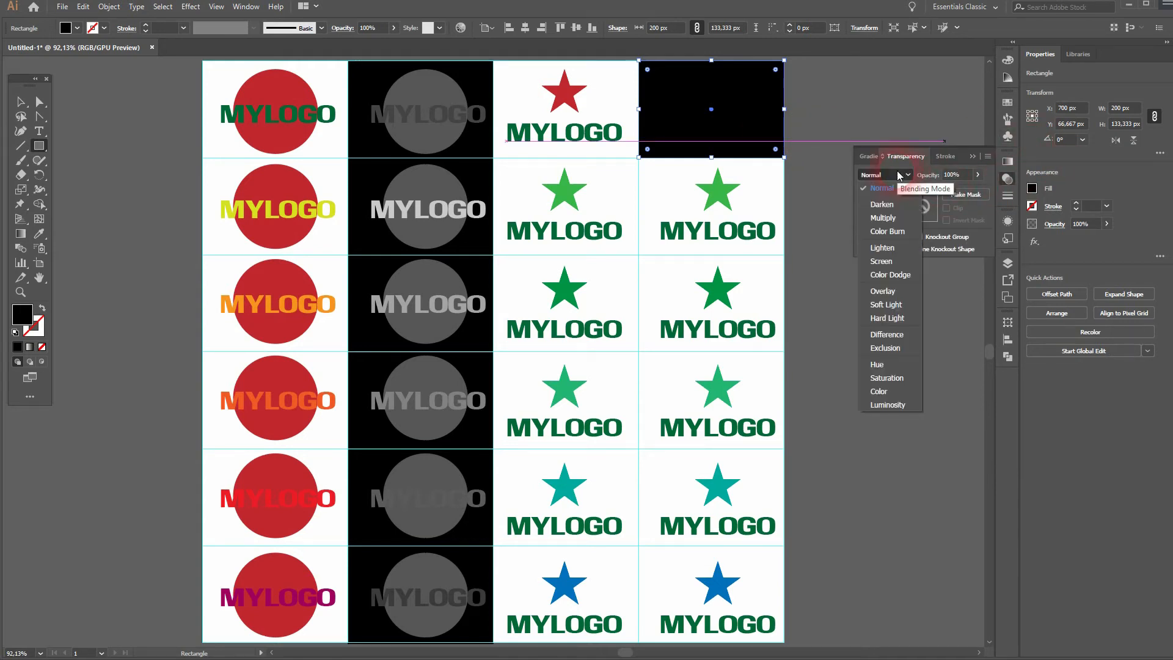
pyautogui.click(902, 366)
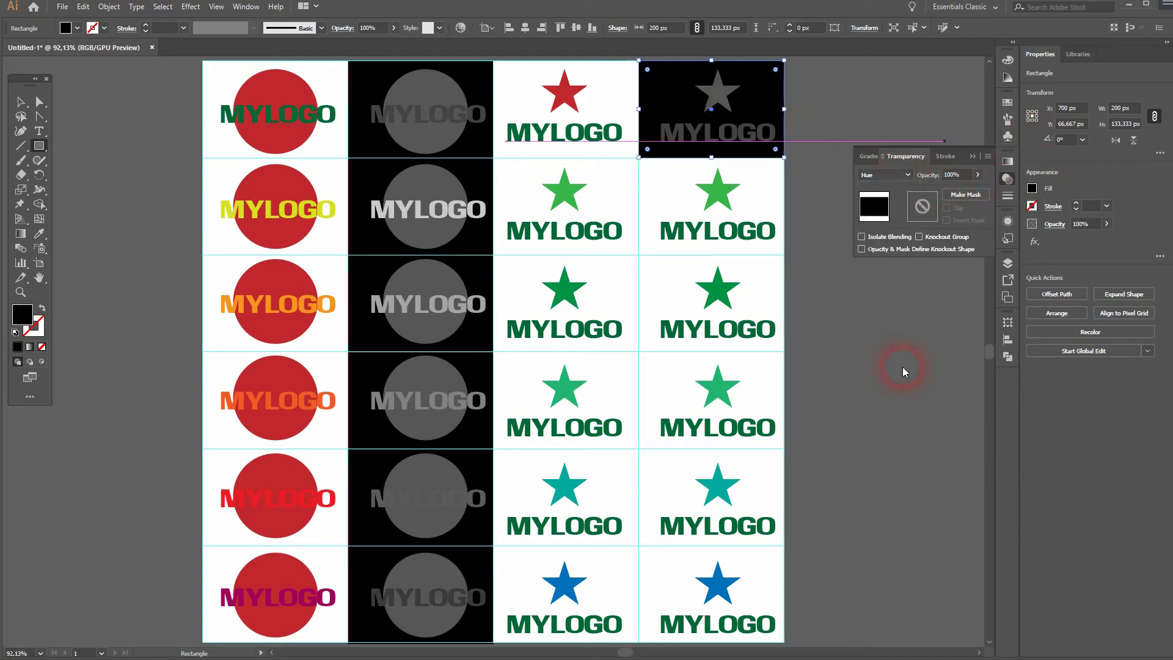
pyautogui.click(972, 156)
pyautogui.click(20, 101)
pyautogui.moveTo(758, 97); pyautogui.dragTo(765, 202)
pyautogui.click(791, 196)
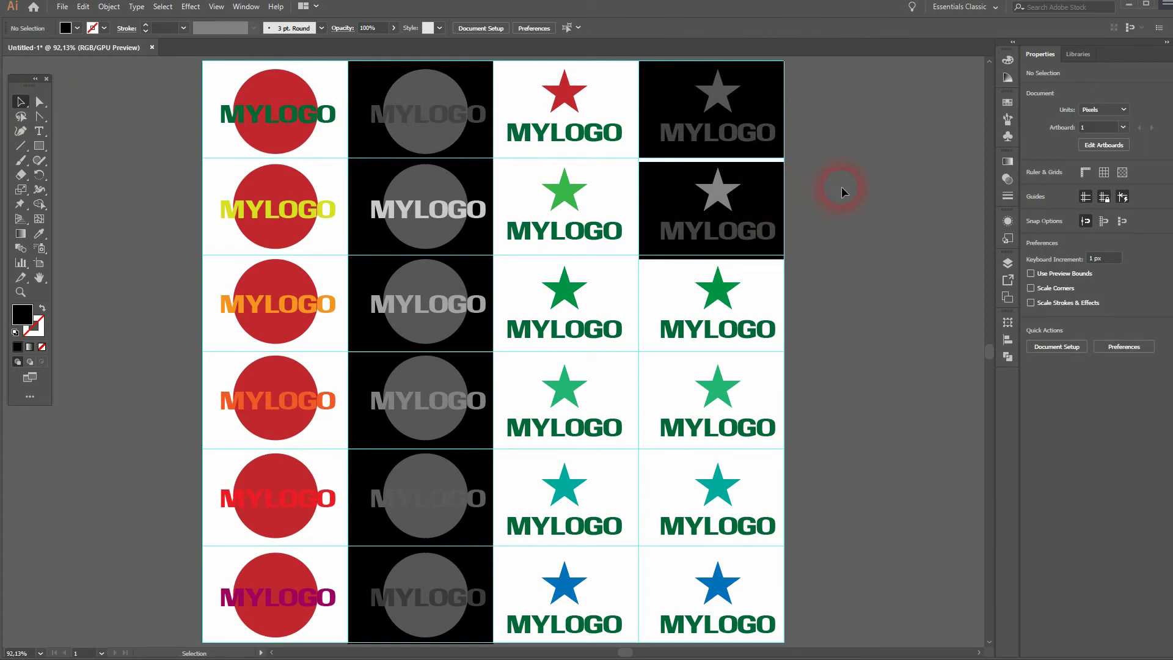
pyautogui.hotkey('ctrl', 'z')
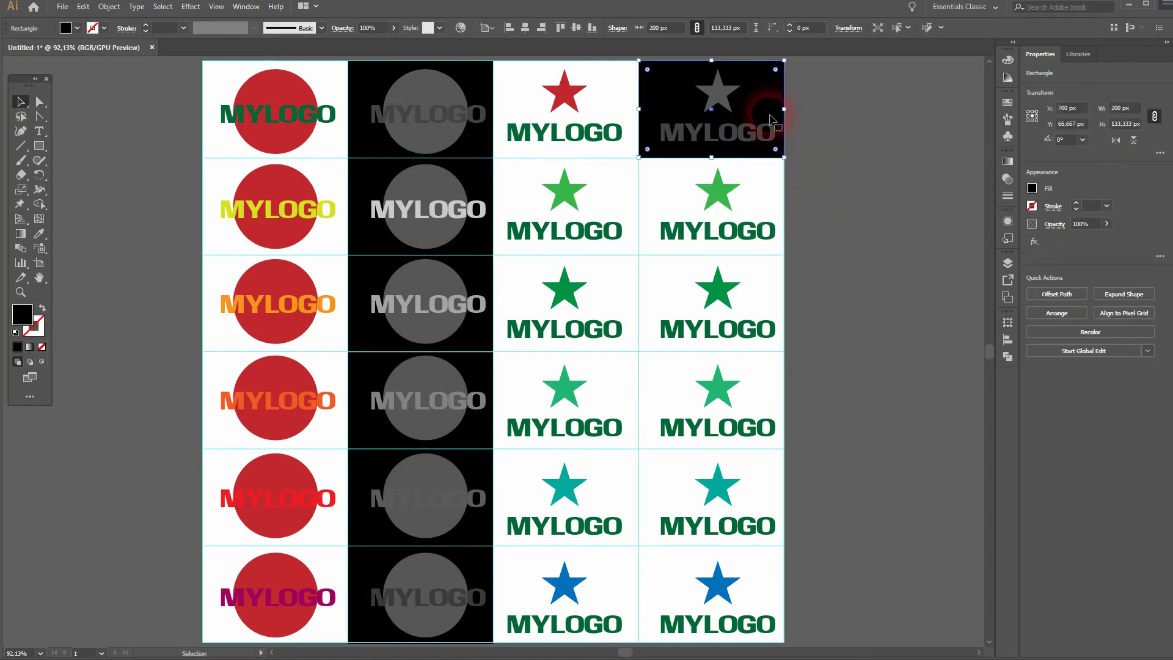
# Duplicate the Hue rectangle down the fourth column so it covers the star logos in the remaining five rows.
pyautogui.moveTo(764, 108); pyautogui.dragTo(768, 209)
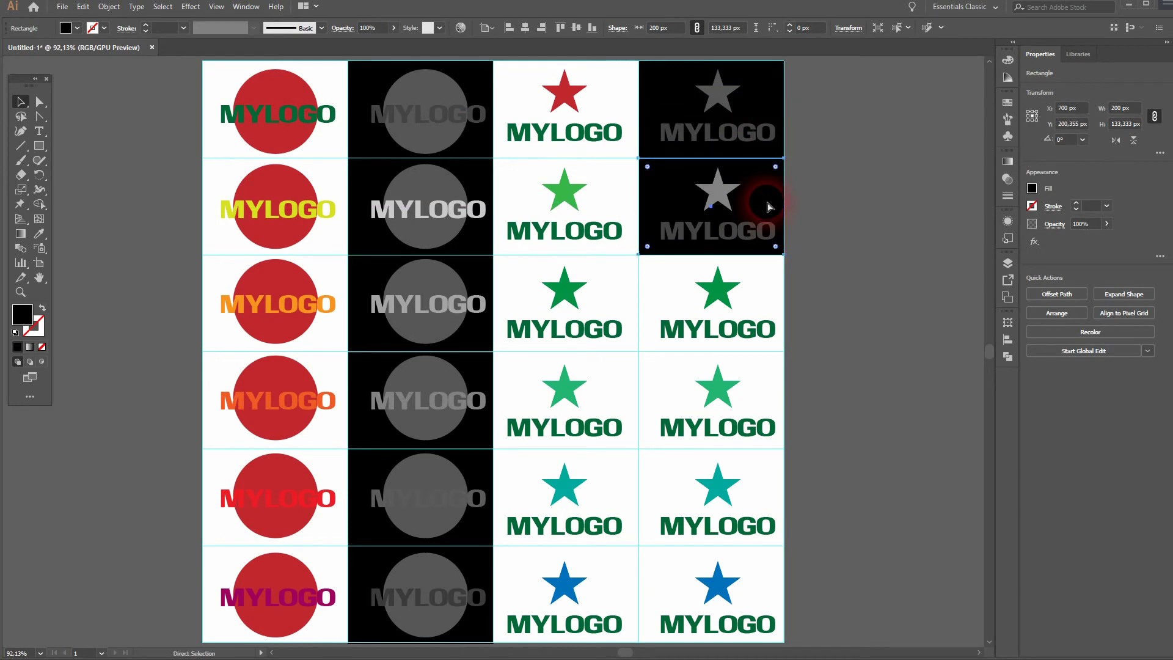
pyautogui.hotkey('ctrl', 'd')
pyautogui.hotkey('ctrl', 'd')
pyautogui.hotkey('ctrl', 'd')
pyautogui.hotkey('ctrl', 'd')
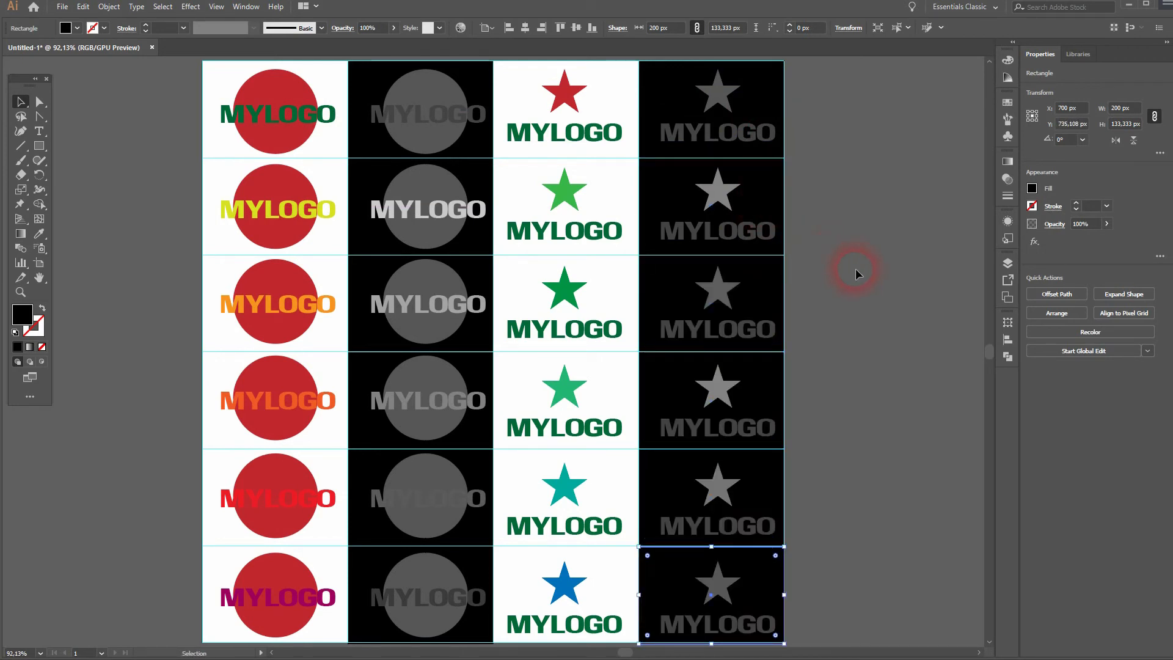
pyautogui.click(855, 268)
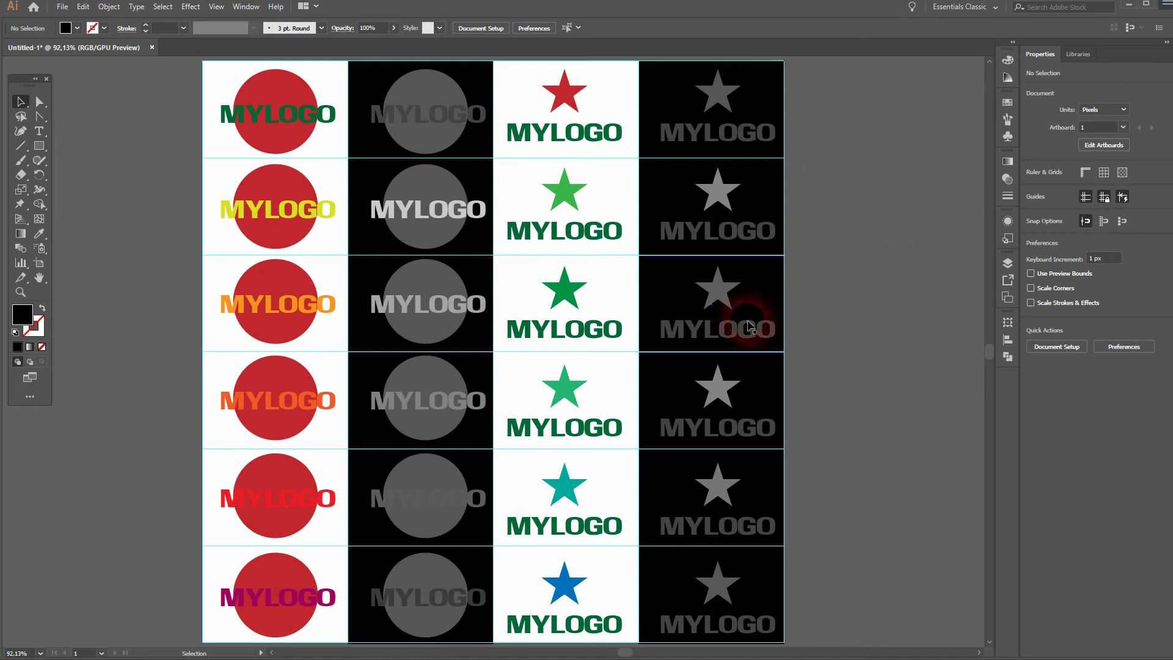
# Compare the star-to-text contrast of the first- and second-row star logos in the third column with their grayscale versions.
pyautogui.moveTo(580, 185); pyautogui.dragTo(581, 185)
pyautogui.moveTo(505, 163); pyautogui.dragTo(635, 259)
pyautogui.click(837, 199)
pyautogui.click(774, 194)
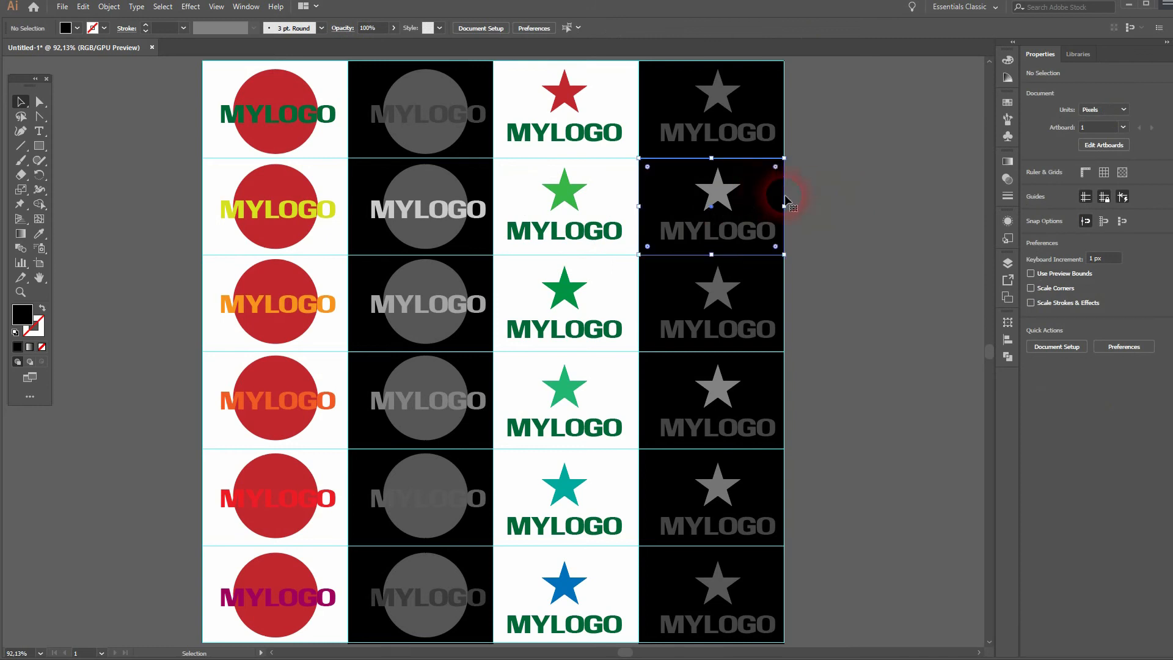
pyautogui.click(838, 185)
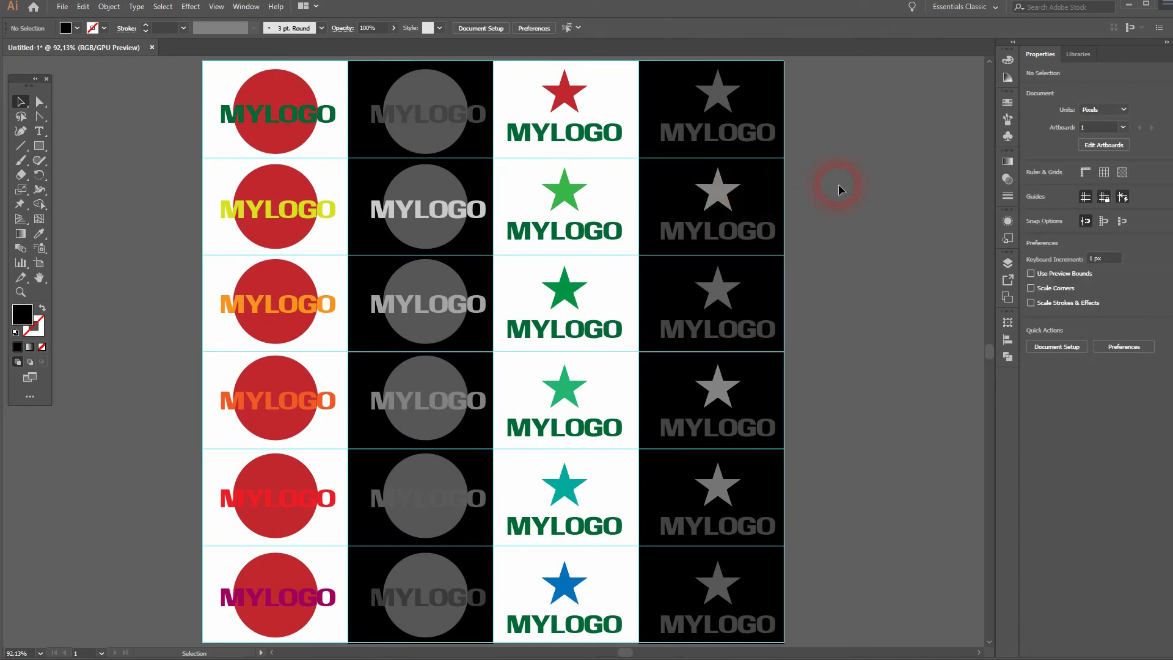
pyautogui.moveTo(526, 86); pyautogui.dragTo(614, 152)
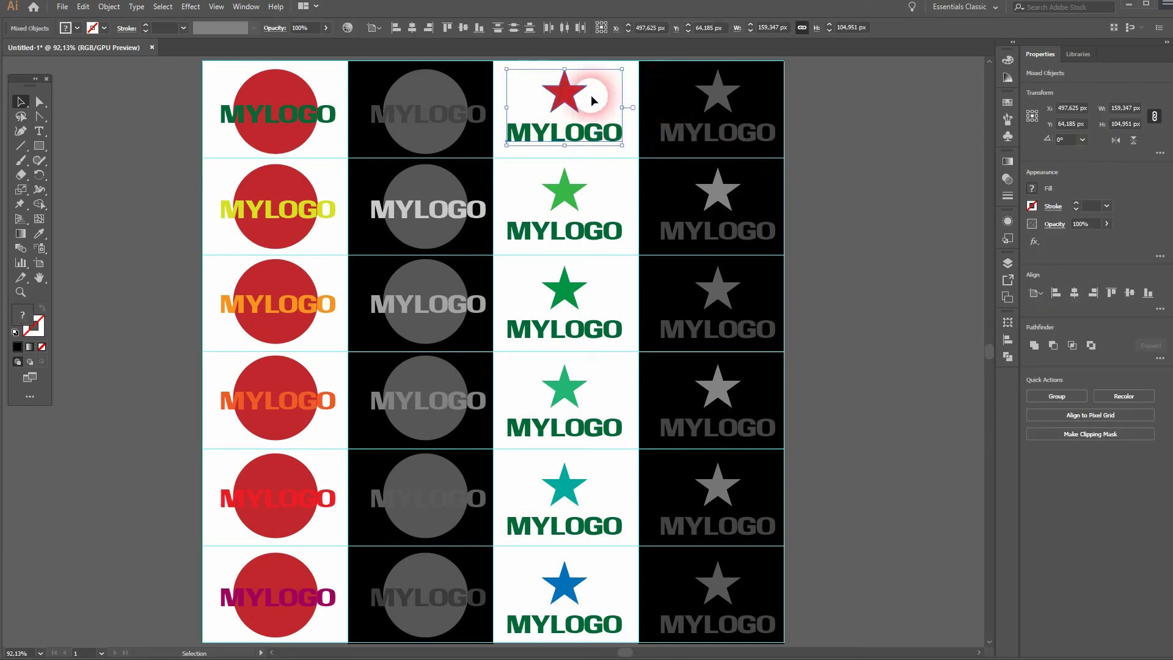
pyautogui.click(895, 181)
pyautogui.moveTo(569, 186); pyautogui.dragTo(571, 187)
pyautogui.keyDown('shift'); pyautogui.click(714, 194); pyautogui.keyUp('shift')
pyautogui.click(882, 202)
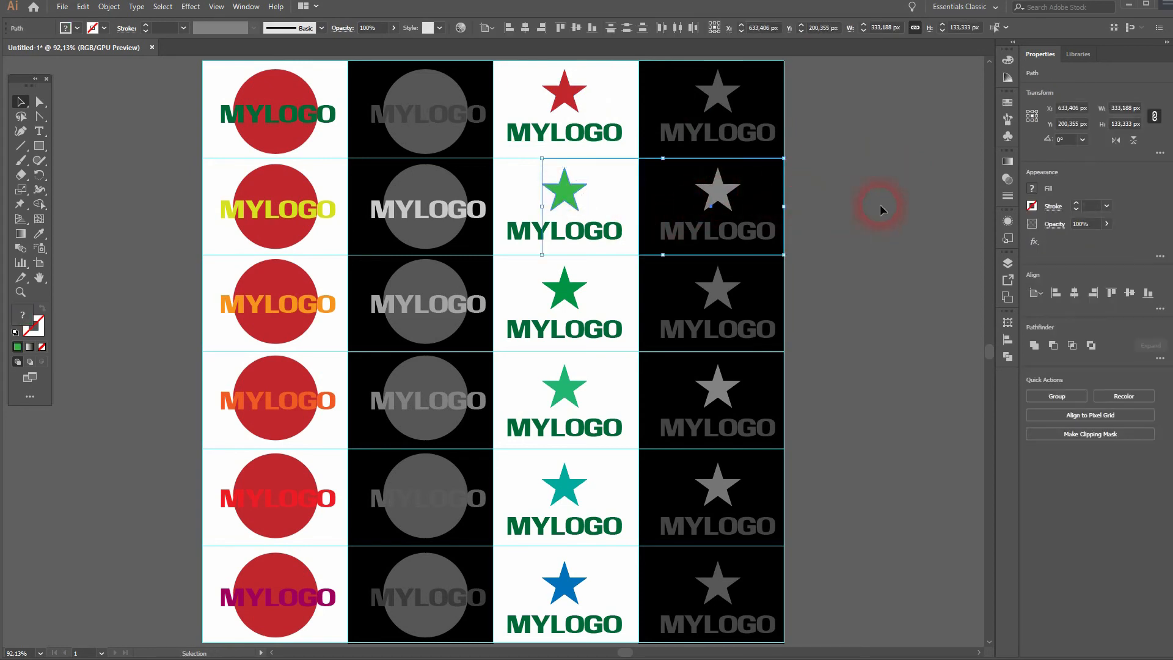
# Move the second-row black rectangle off the artboard and check the fill swatch of the second-row circle logo's text.
pyautogui.click(767, 183)
pyautogui.moveTo(763, 187); pyautogui.dragTo(936, 191)
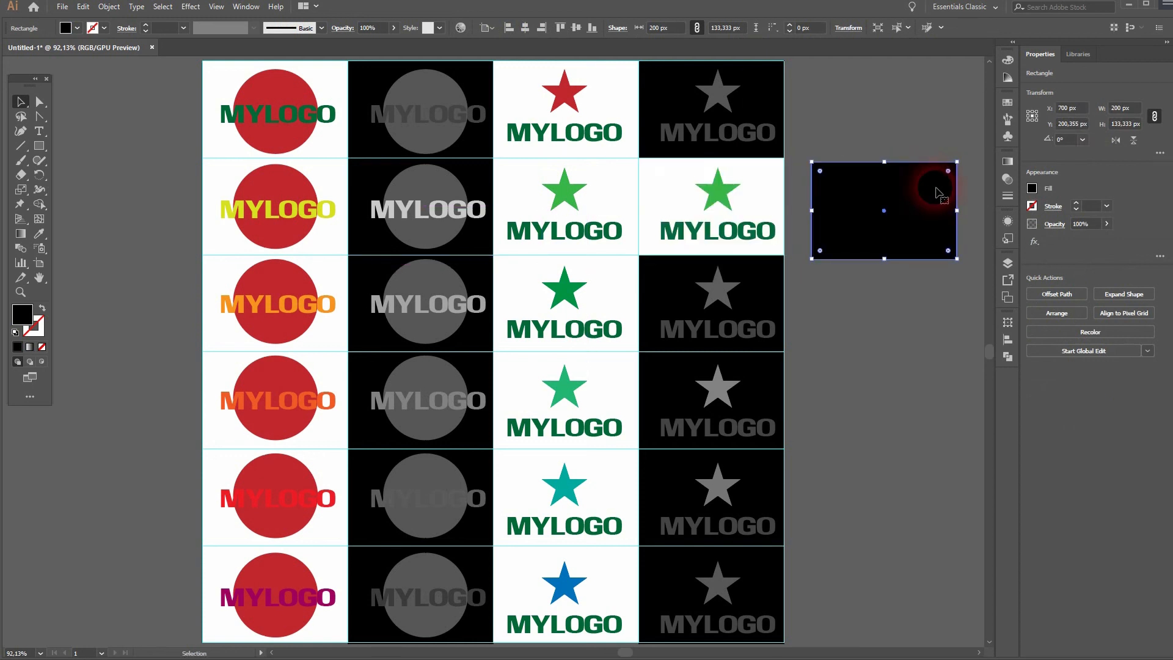
pyautogui.click(296, 218)
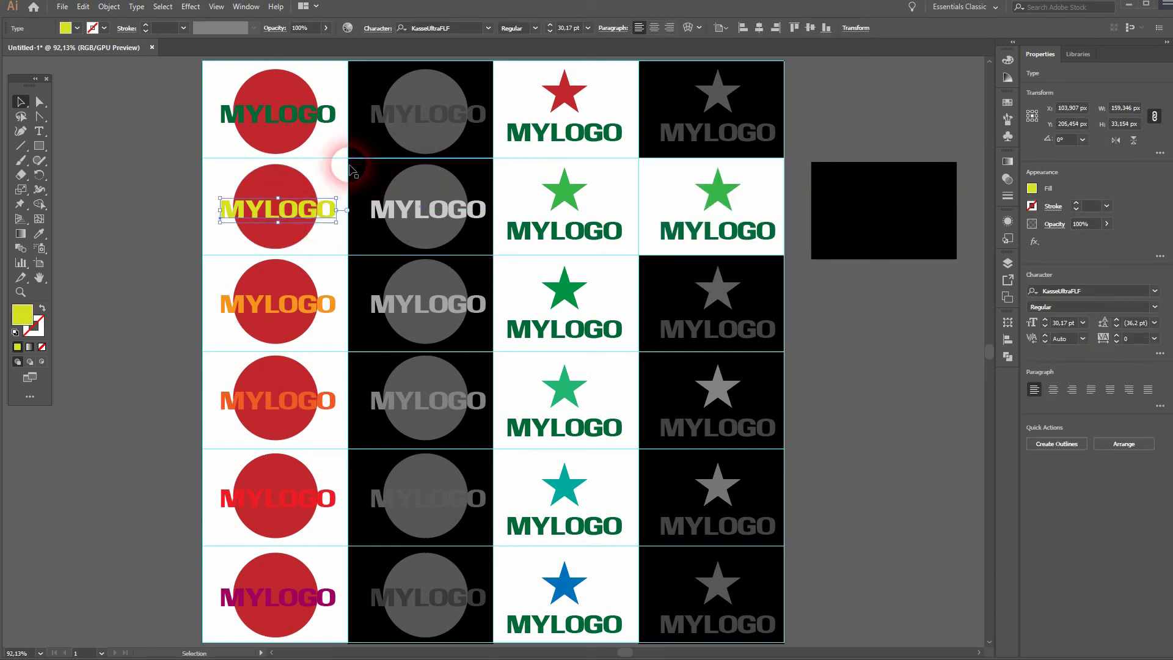
pyautogui.click(78, 28)
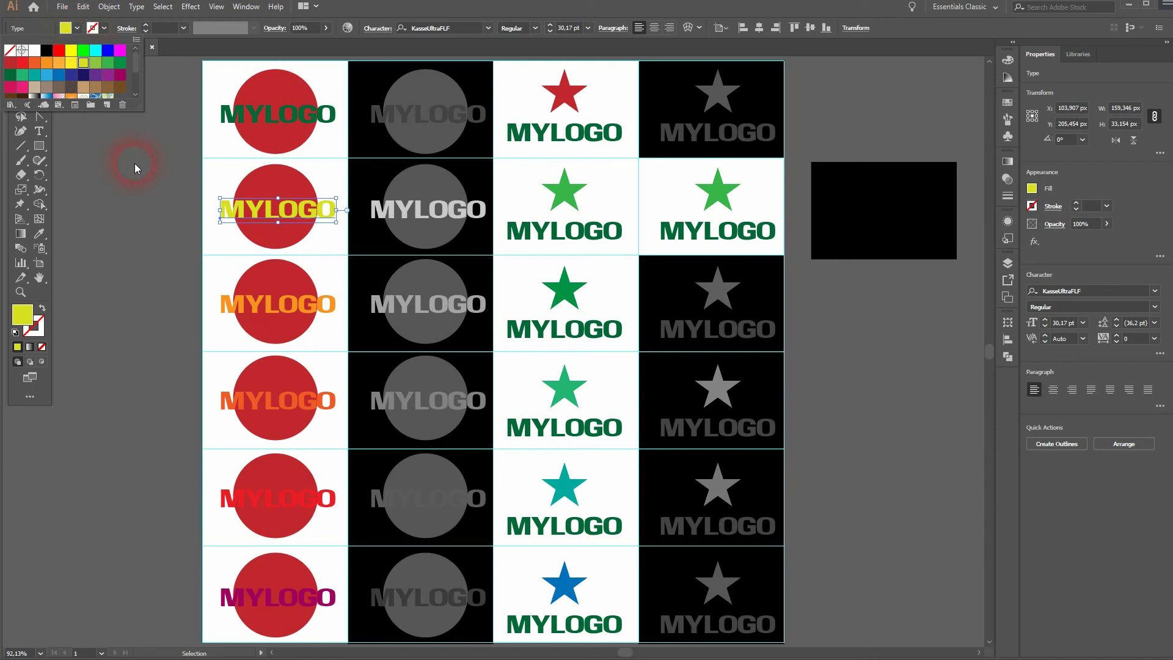
# Fill both second-row stars with the yellow-green swatch used by the second-row circle logo's text.
pyautogui.click(563, 194)
pyautogui.keyDown('shift'); pyautogui.click(715, 189); pyautogui.keyUp('shift')
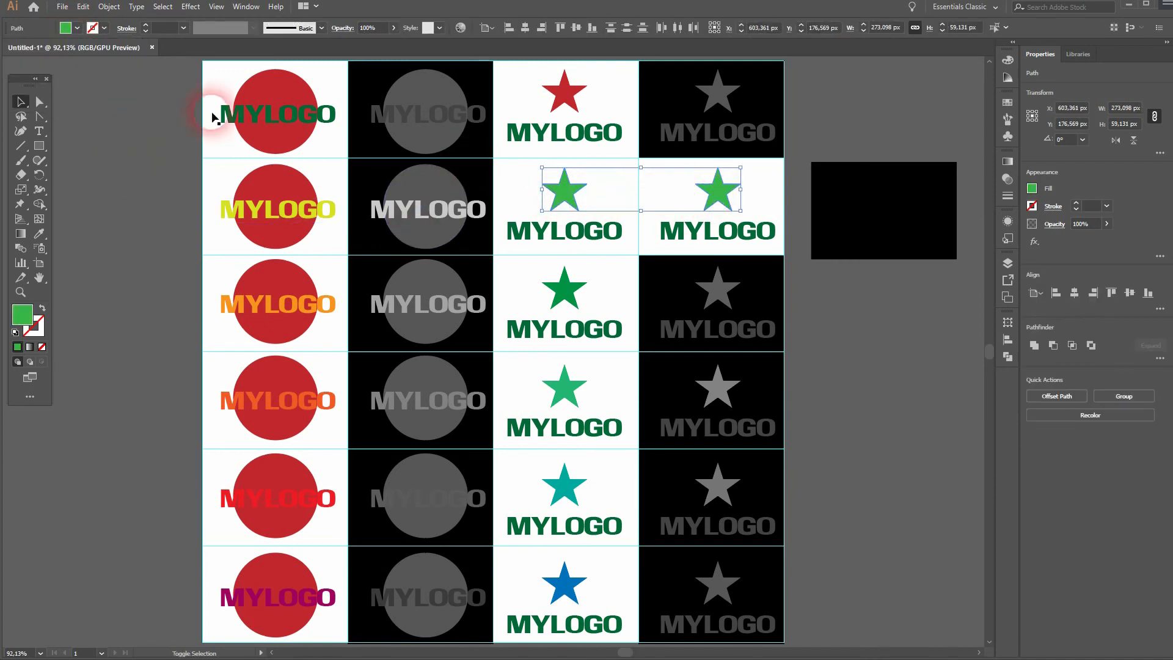
pyautogui.click(77, 29)
pyautogui.click(71, 62)
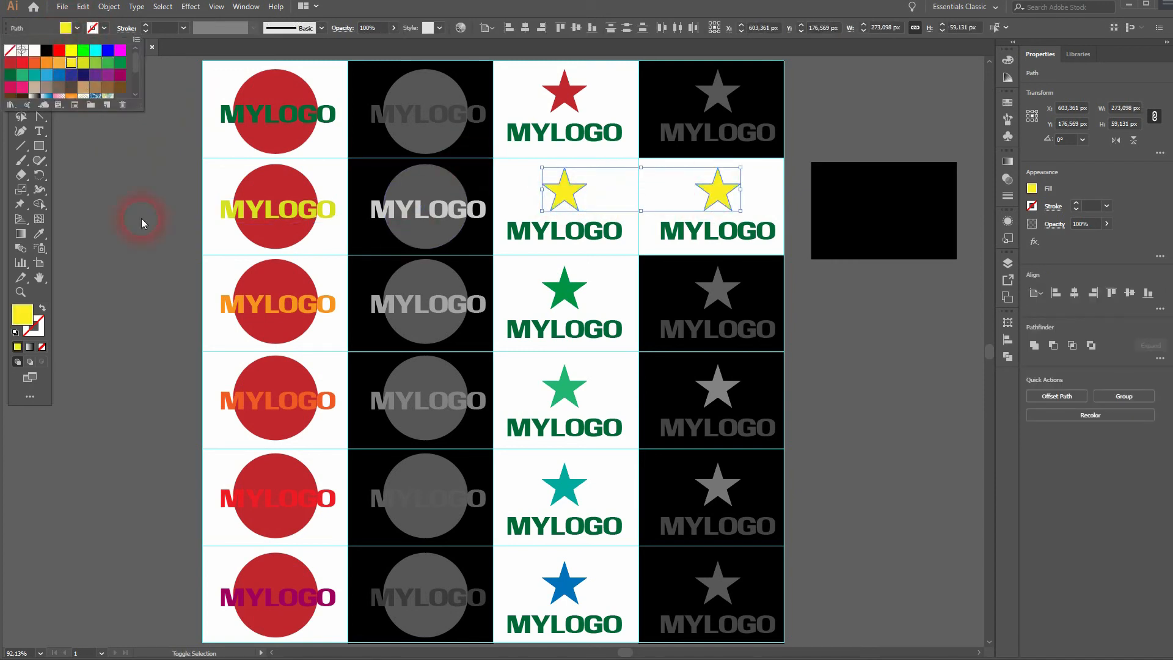
pyautogui.click(84, 62)
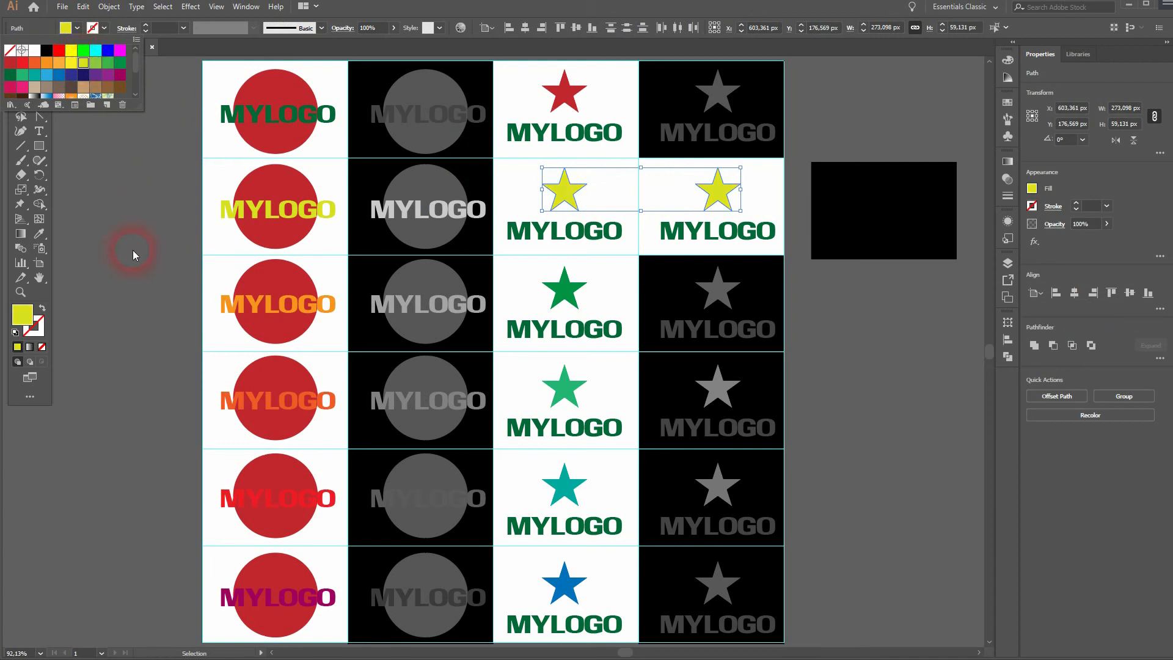
pyautogui.click(131, 248)
# Move the black rectangle back over the second-row star logo in the fourth column.
pyautogui.click(873, 308)
pyautogui.moveTo(855, 207); pyautogui.dragTo(695, 197)
pyautogui.click(894, 148)
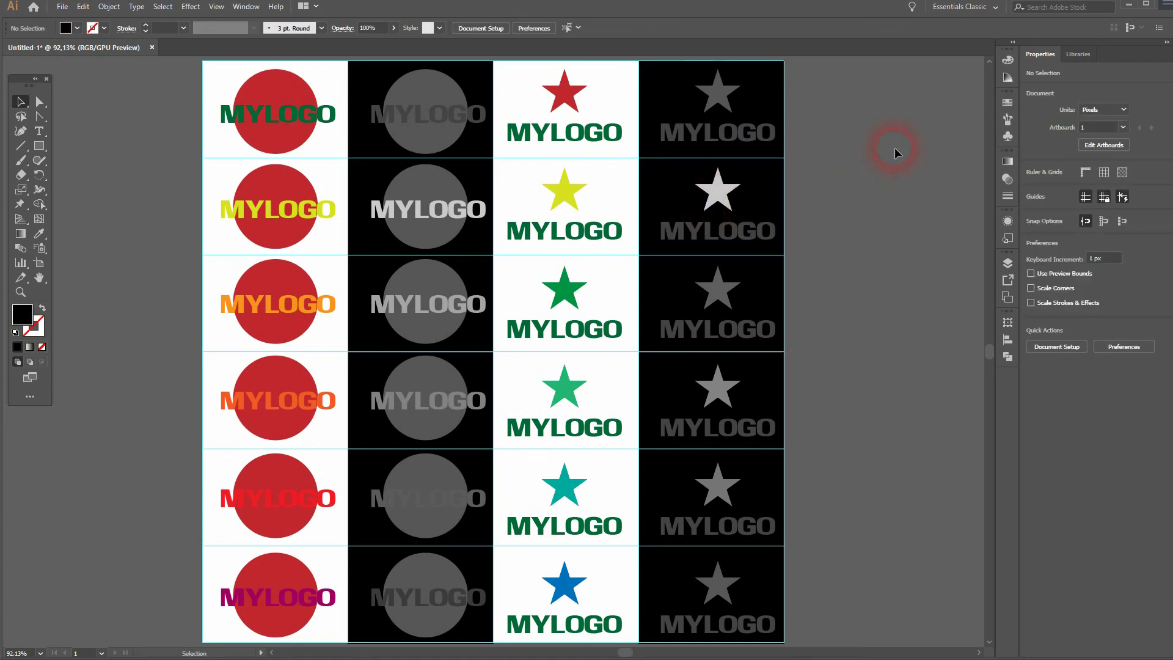